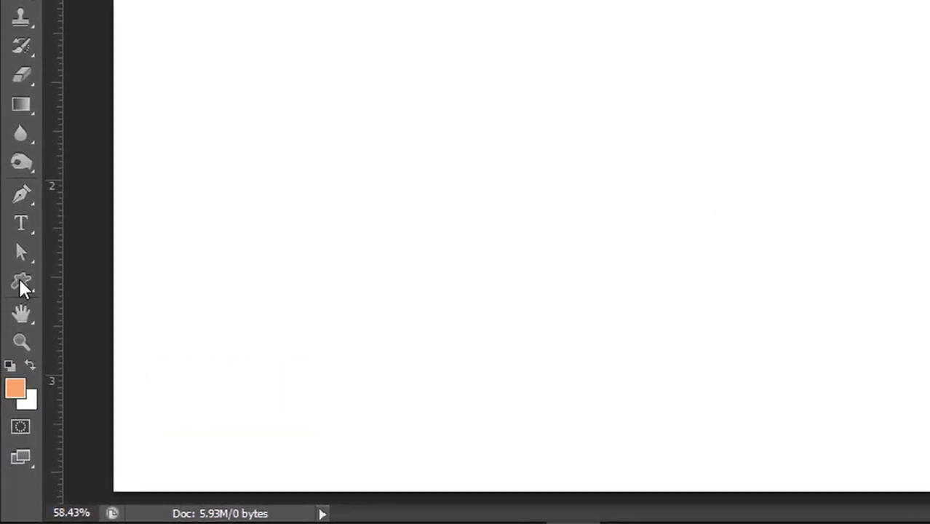
# - Select the Custom Shape Tool from the shape tool flyout
pyautogui.click(20, 283)
pyautogui.rightClick(25, 282)
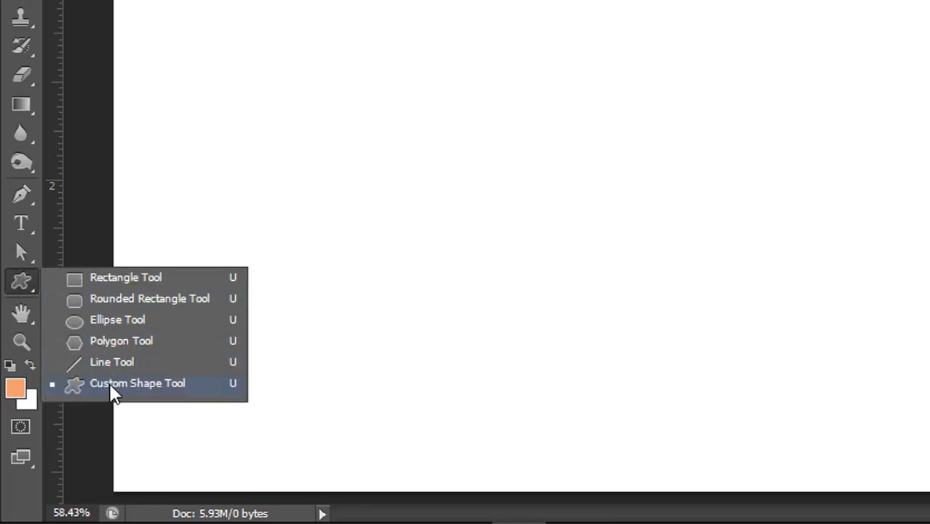
pyautogui.click(133, 392)
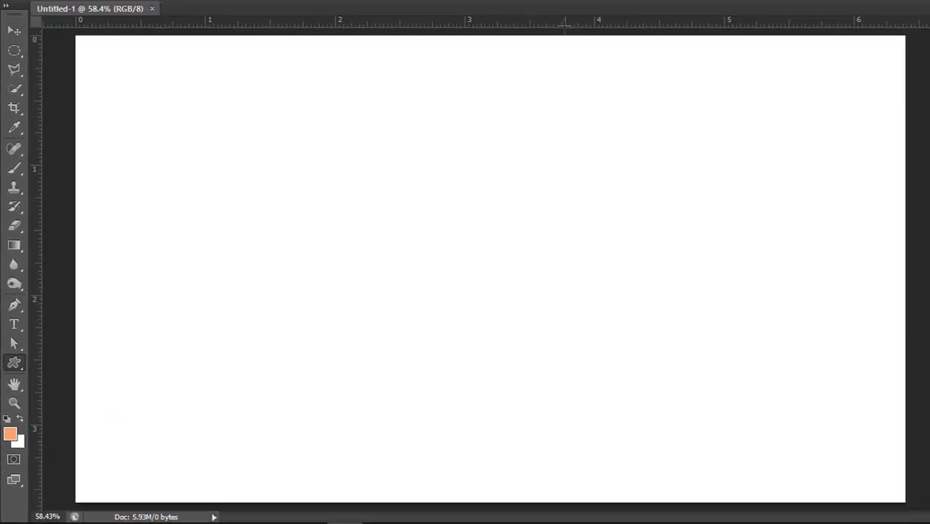
# - Load the All shape set into the Shape picker, replacing the default custom shapes
pyautogui.click(529, 30)
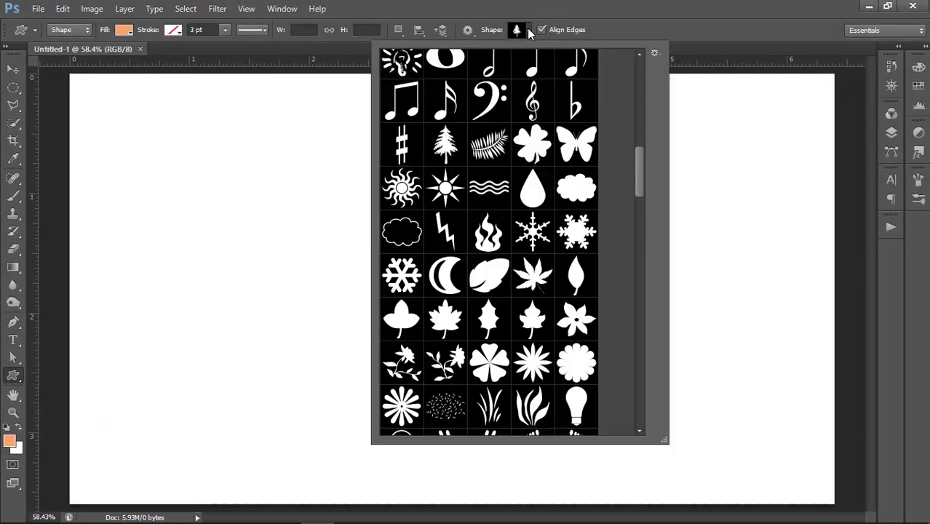
pyautogui.moveTo(641, 187)
pyautogui.mouseDown()
pyautogui.moveTo(637, 69)
pyautogui.moveTo(645, 306)
pyautogui.moveTo(639, 69)
pyautogui.mouseUp()
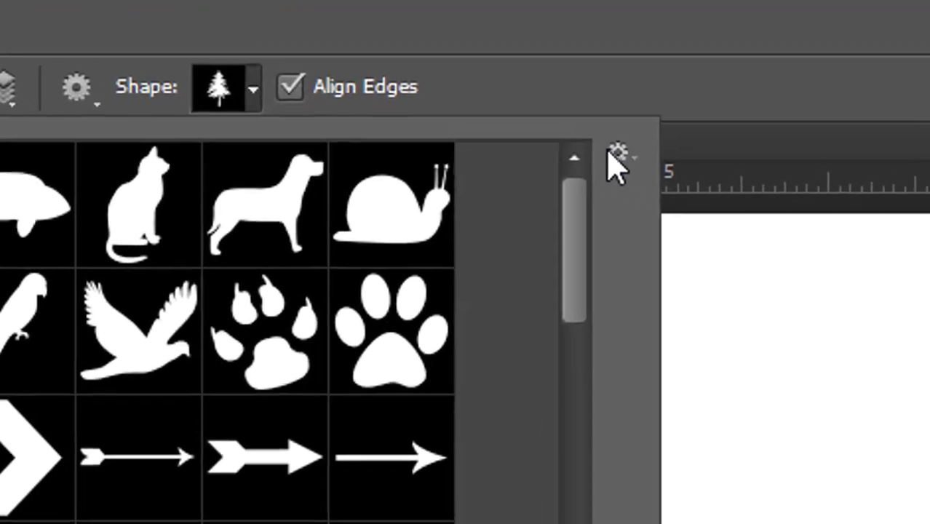
pyautogui.click(647, 73)
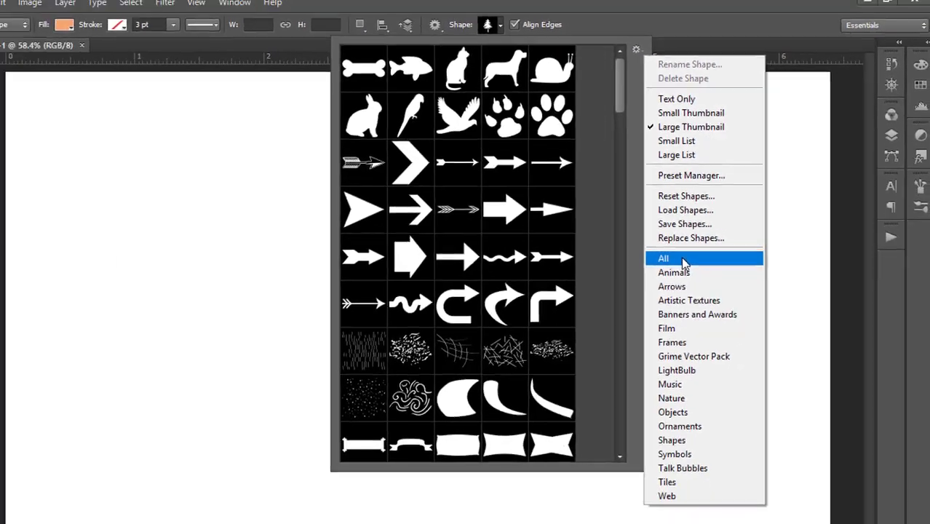
pyautogui.click(681, 259)
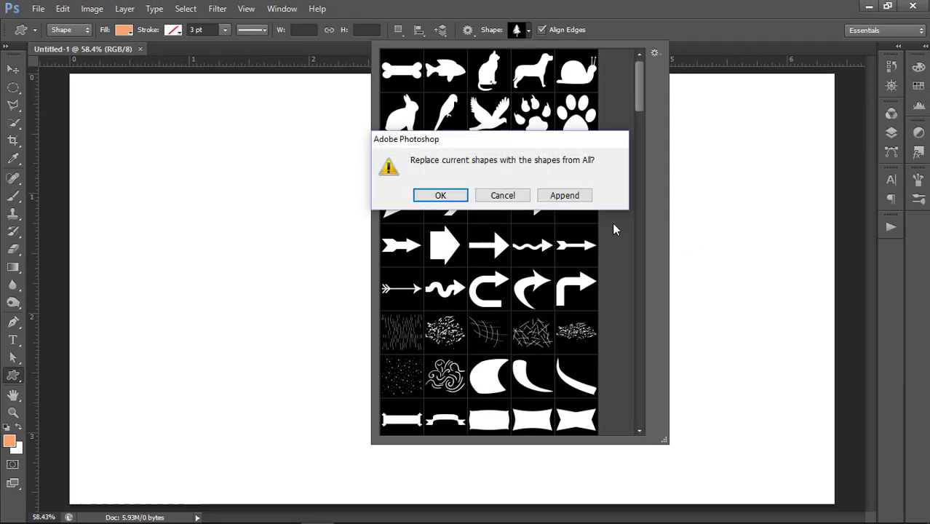
pyautogui.click(447, 198)
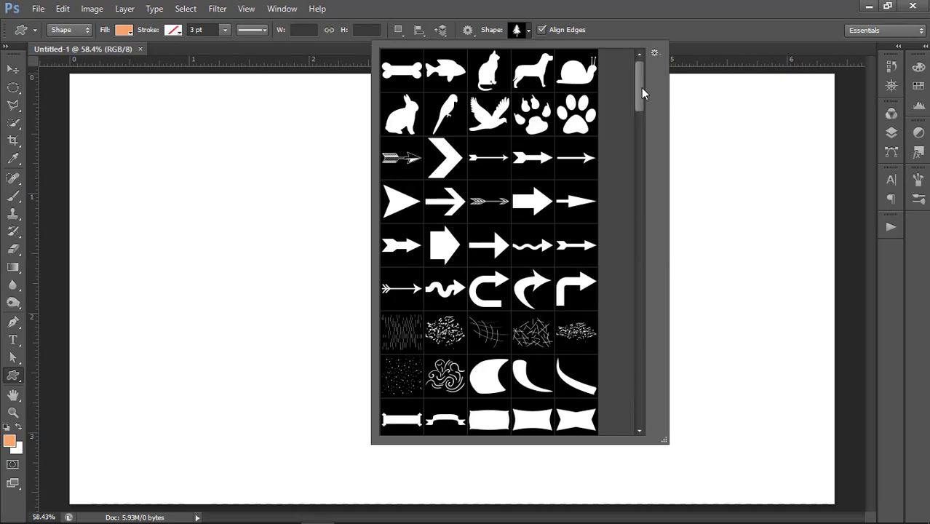
pyautogui.moveTo(641, 88)
pyautogui.mouseDown()
pyautogui.moveTo(643, 200)
pyautogui.moveTo(652, 141)
pyautogui.moveTo(654, 158)
pyautogui.mouseUp()
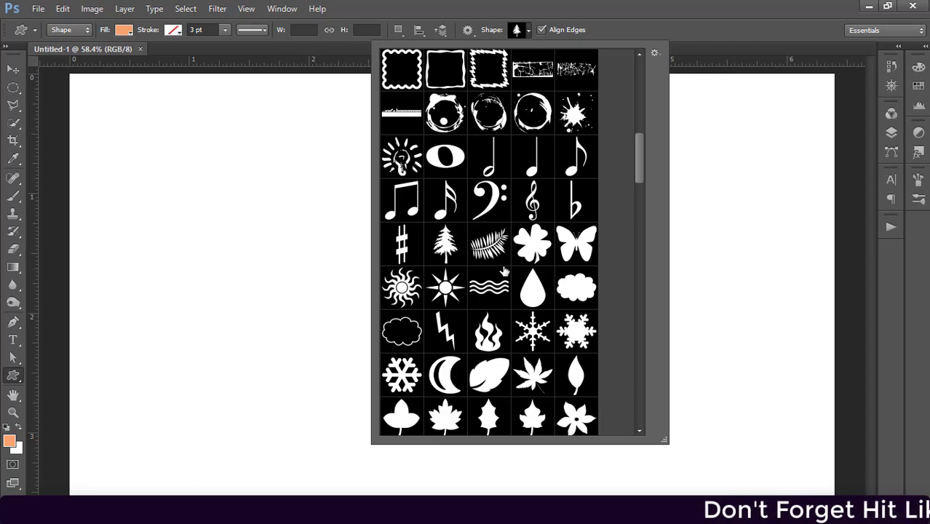
# - Draw an orange splatter custom shape on the canvas
pyautogui.click(576, 113)
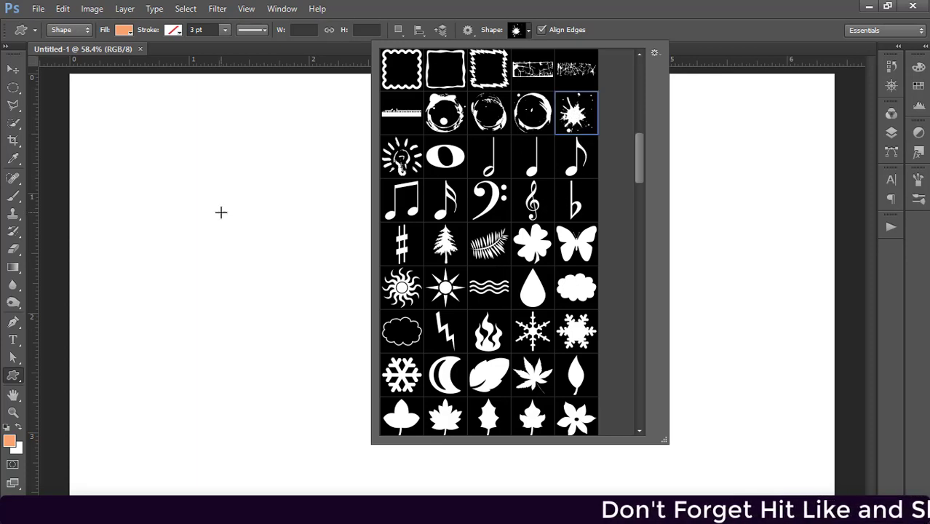
pyautogui.click(161, 158)
pyautogui.moveTo(162, 158); pyautogui.dragTo(385, 387)
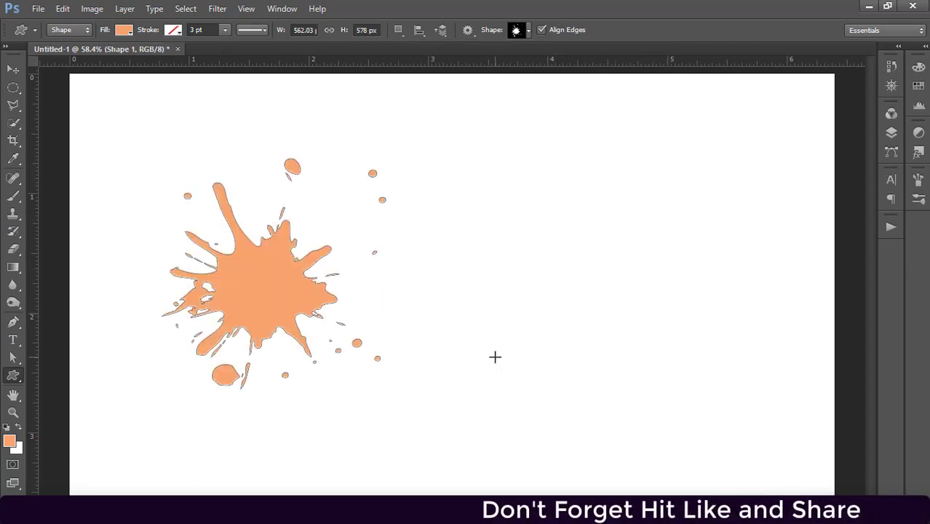
# - Shift the splatter toward the upper left with the Move tool, then delete it
pyautogui.click(13, 68)
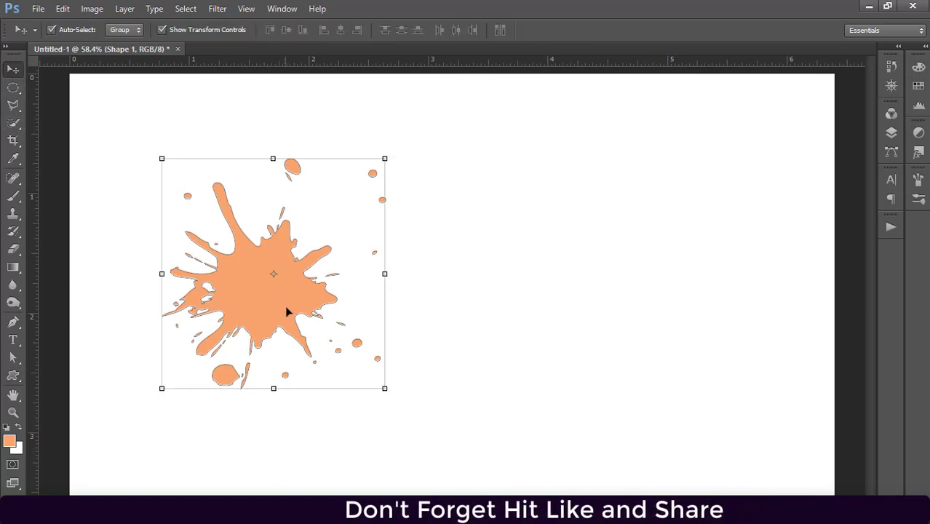
pyautogui.moveTo(304, 311)
pyautogui.mouseDown()
pyautogui.moveTo(278, 279)
pyautogui.moveTo(263, 290)
pyautogui.mouseUp()
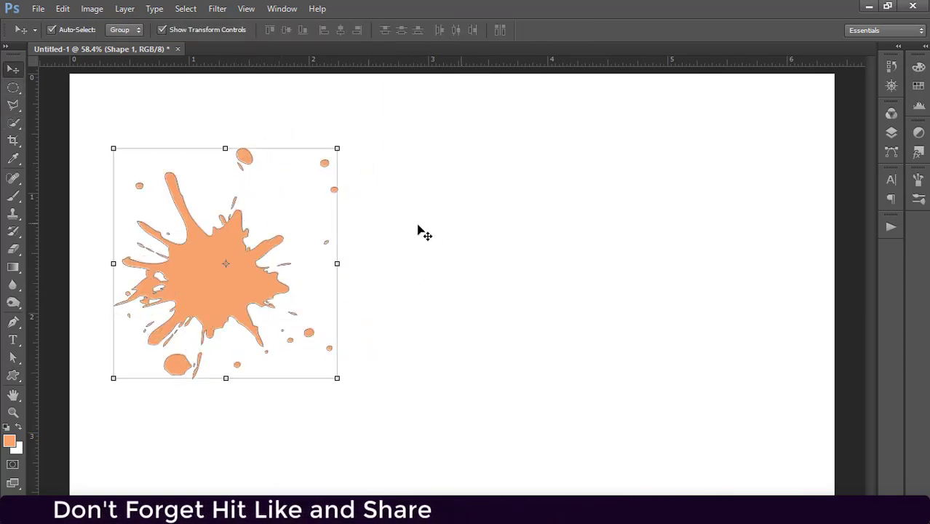
pyautogui.moveTo(270, 302); pyautogui.dragTo(295, 281)
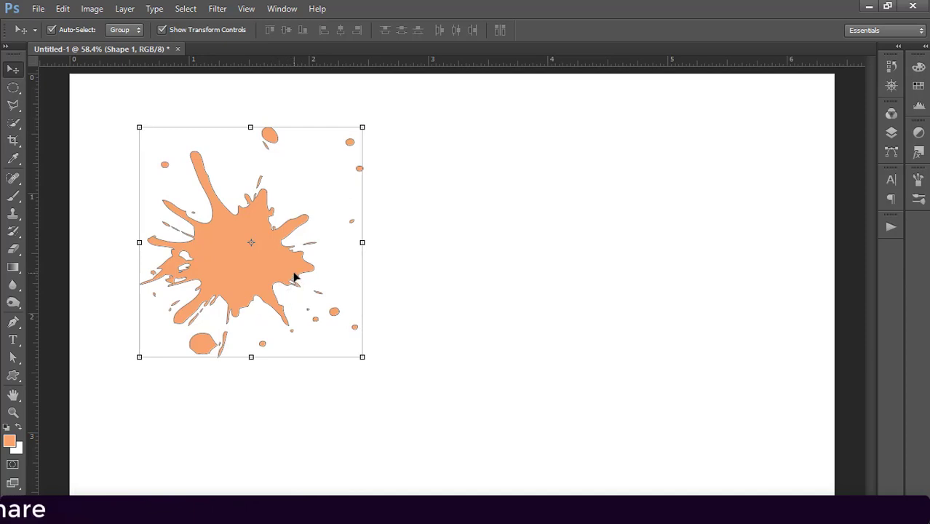
pyautogui.press('Delete')
# - Close Untitled-1 without saving and create a new white 800 × 800 pixel document
pyautogui.click(144, 49)
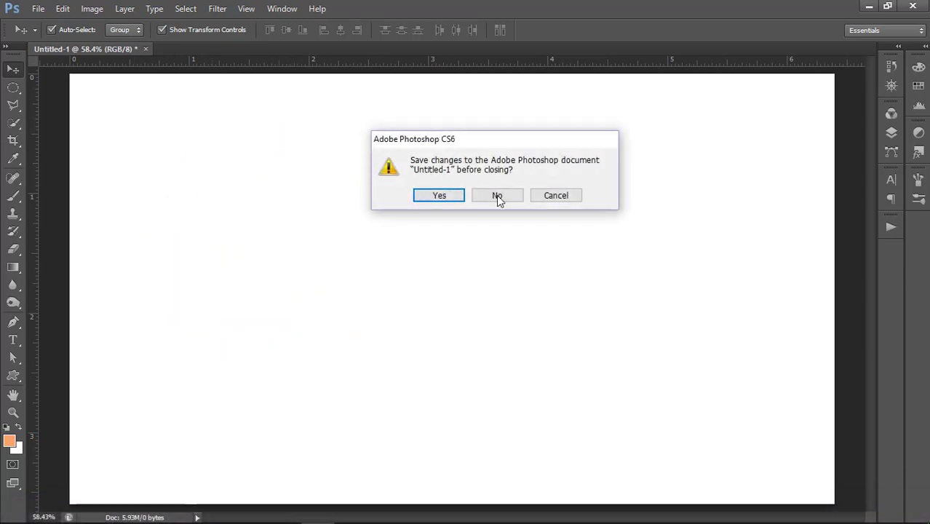
pyautogui.click(496, 195)
pyautogui.click(38, 9)
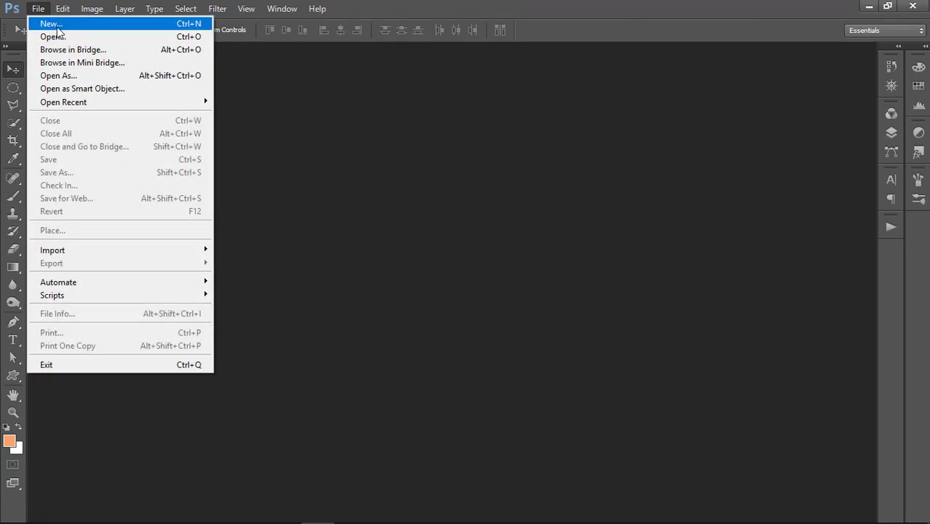
pyautogui.click(58, 27)
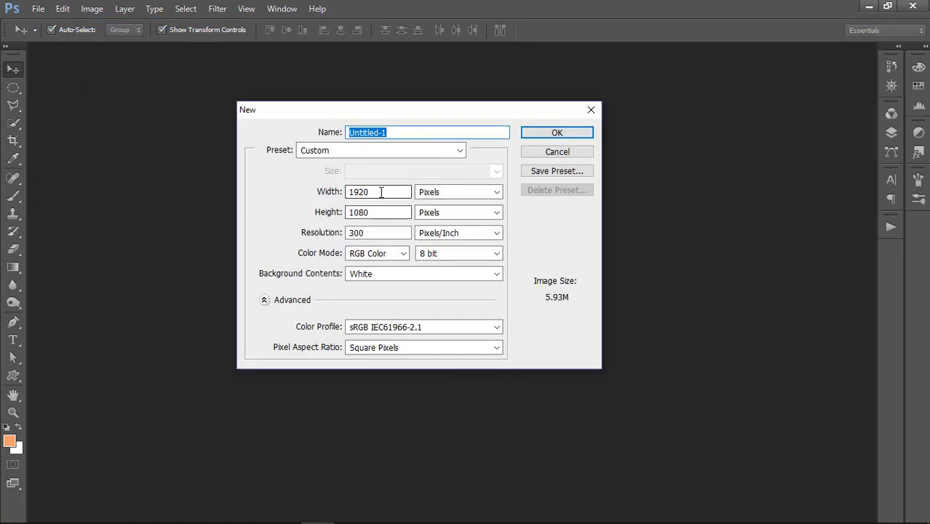
pyautogui.click(470, 192)
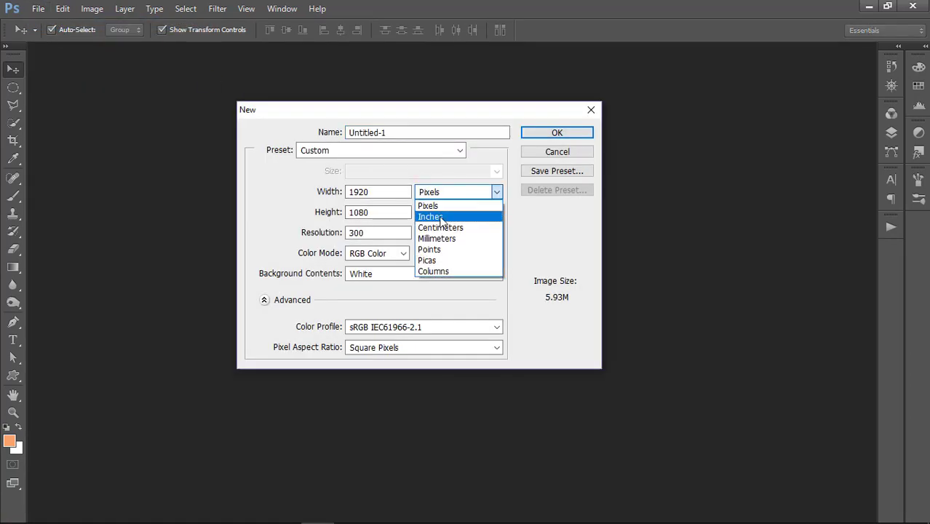
pyautogui.press('Escape')
pyautogui.moveTo(370, 192); pyautogui.dragTo(352, 191)
pyautogui.write('802')
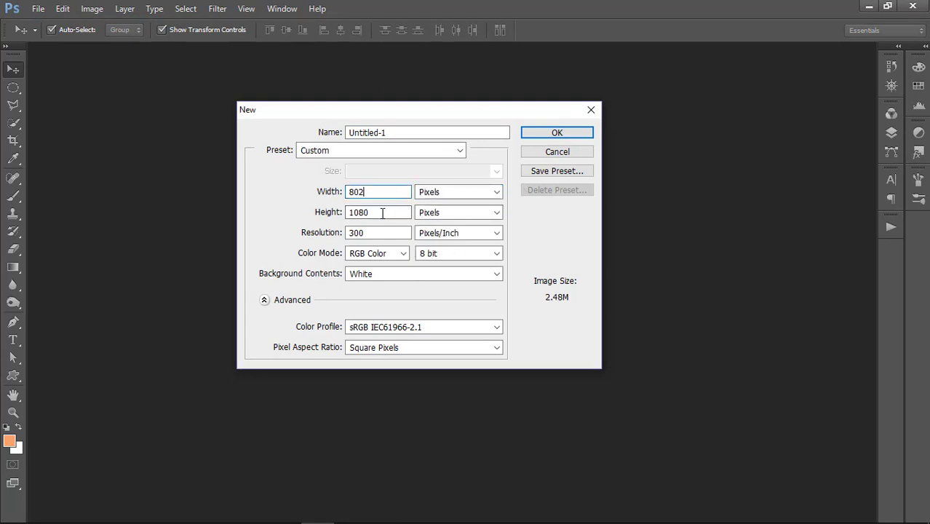
pyautogui.press('BackSpace')
pyautogui.write('0')
pyautogui.press('Tab')
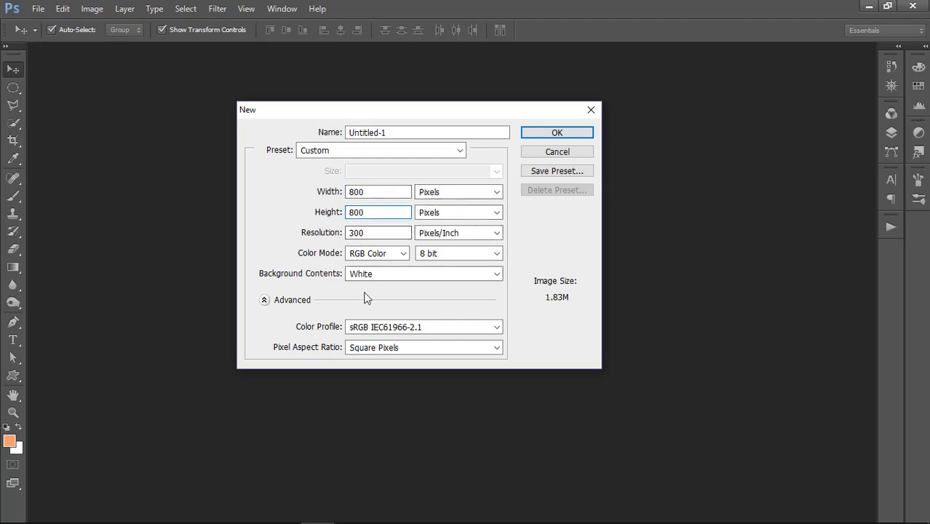
pyautogui.click(556, 134)
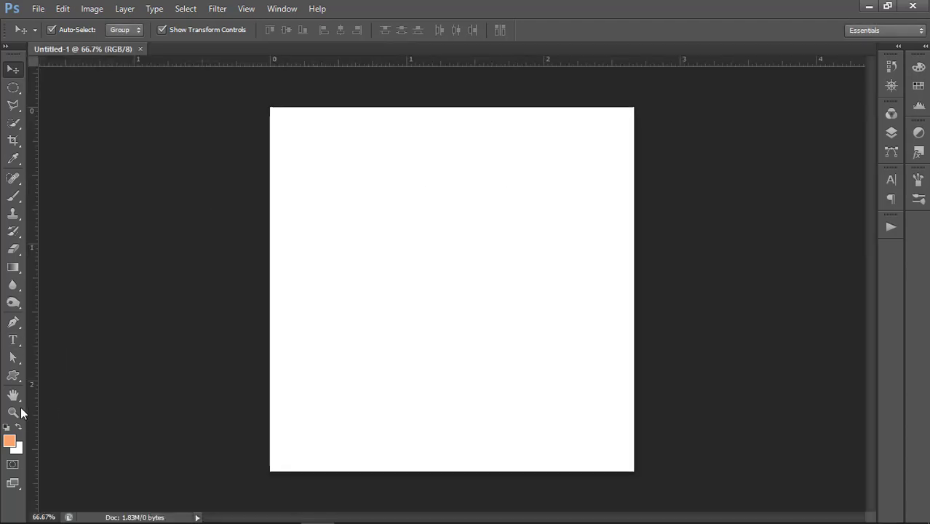
# - Draw a large orange splatter shape, about 638 × 748 px, centred on the canvas
pyautogui.click(12, 379)
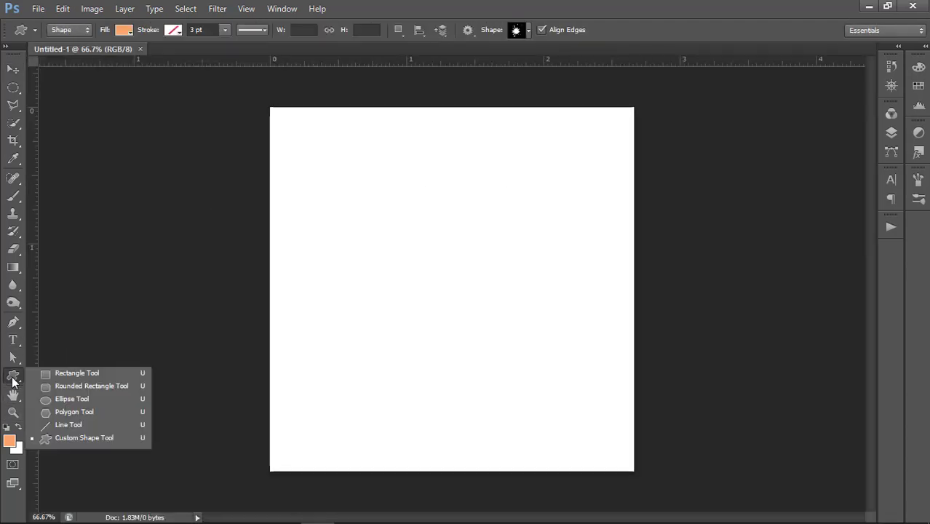
pyautogui.click(80, 439)
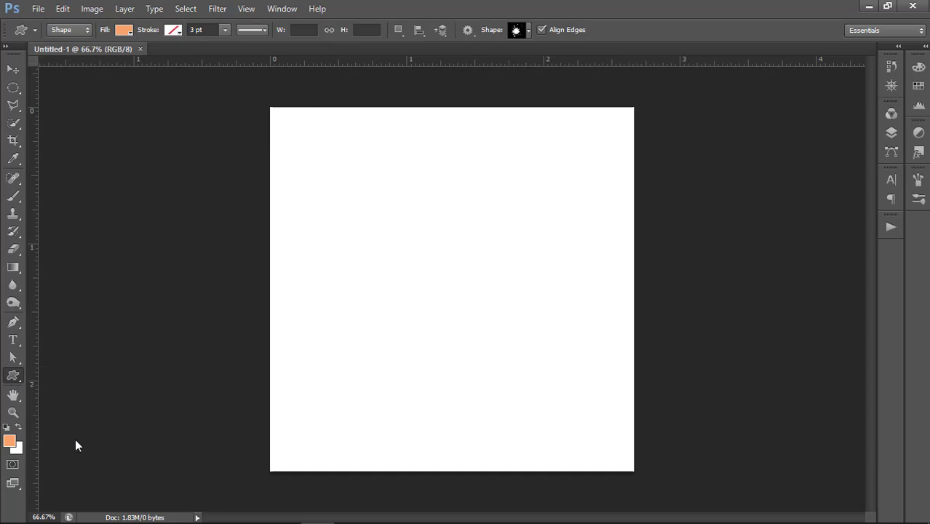
pyautogui.click(527, 31)
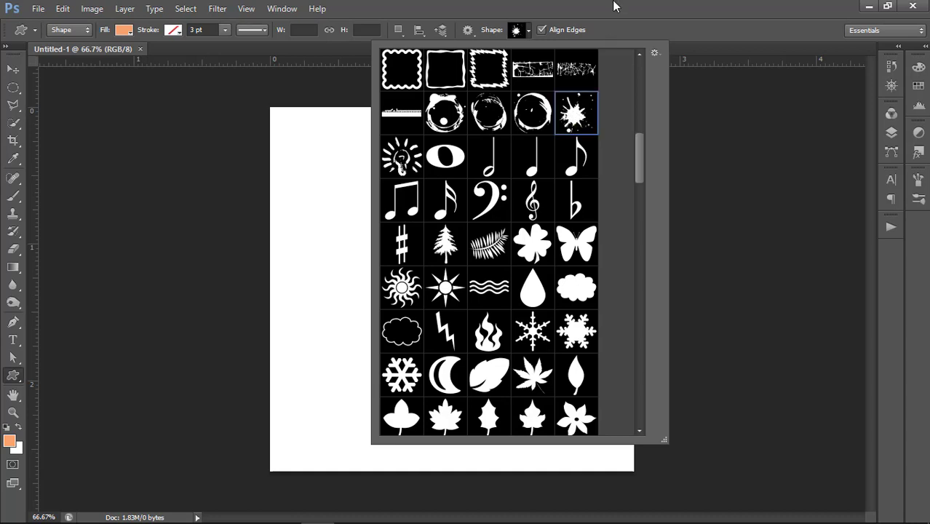
pyautogui.click(411, 304)
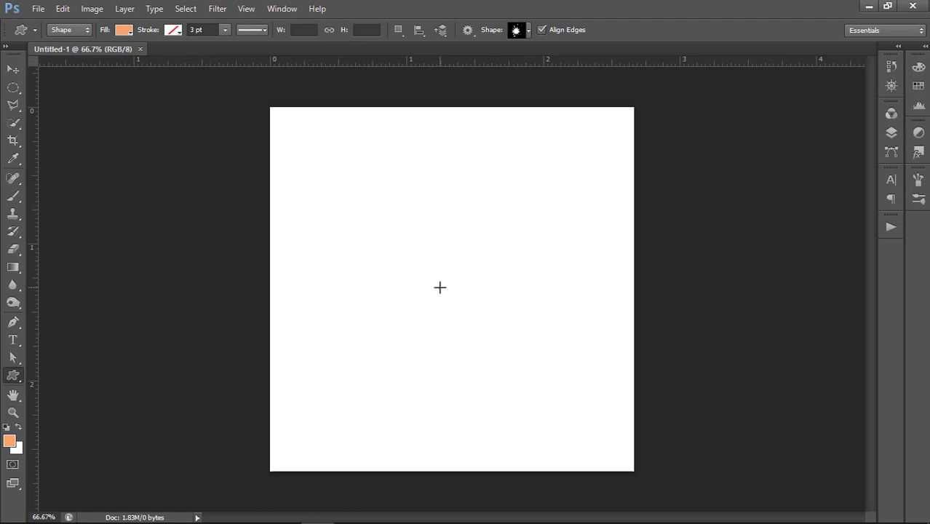
pyautogui.moveTo(440, 287)
pyautogui.mouseDown()
pyautogui.moveTo(787, 446)
pyautogui.moveTo(747, 452)
pyautogui.mouseUp()
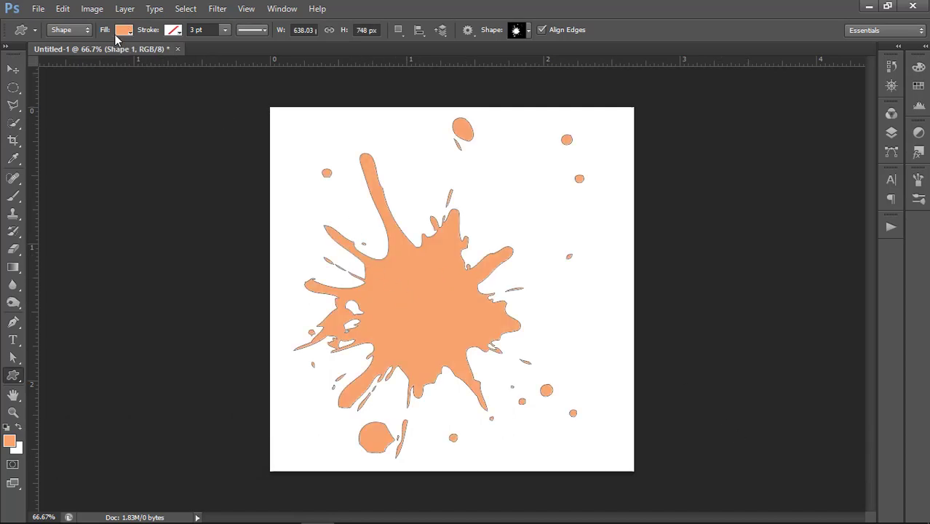
# - Change the splatter shape's fill to solid black
pyautogui.click(124, 34)
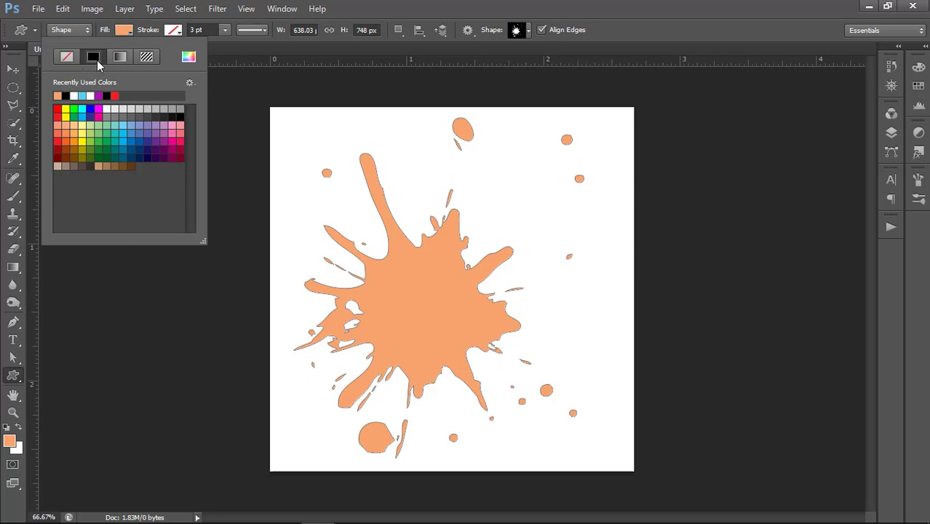
pyautogui.click(65, 95)
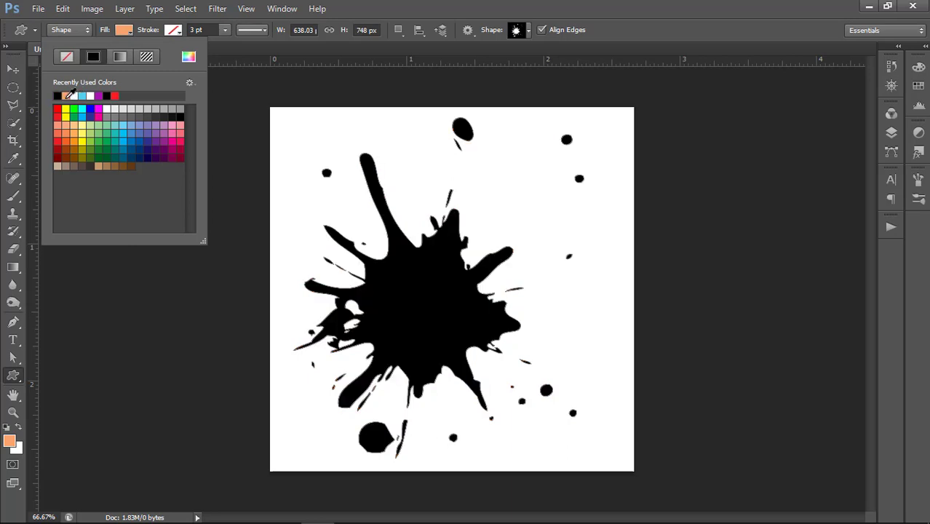
pyautogui.click(546, 9)
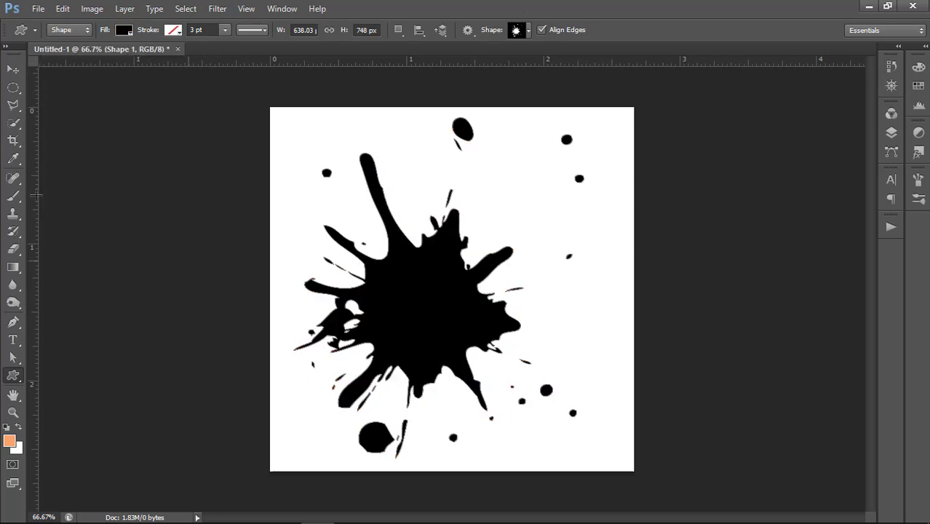
# - Nudge the splatter slightly right and down, then deselect its layer
pyautogui.click(13, 69)
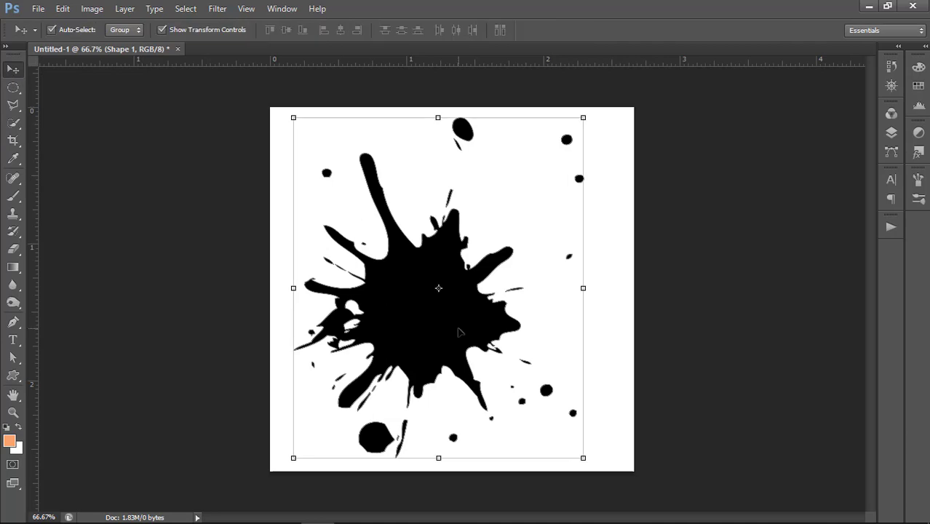
pyautogui.moveTo(459, 332); pyautogui.dragTo(468, 337)
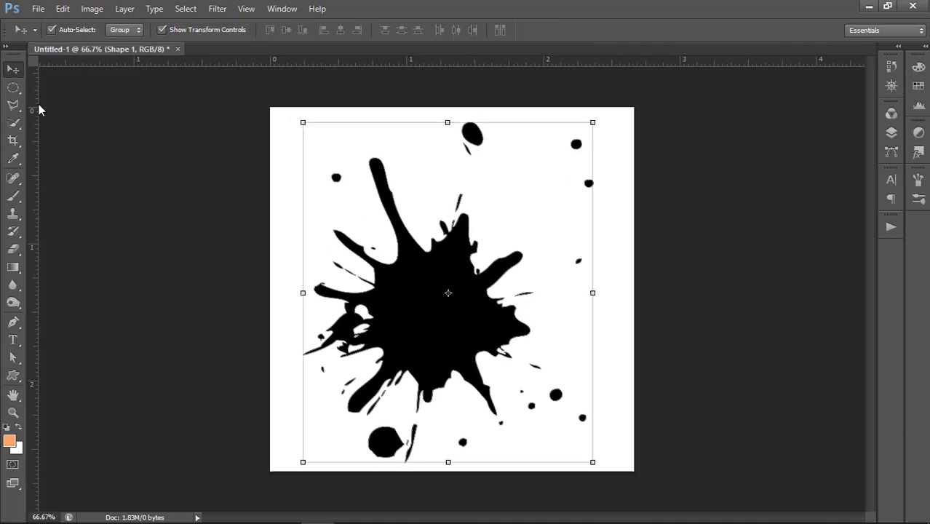
pyautogui.click(87, 133)
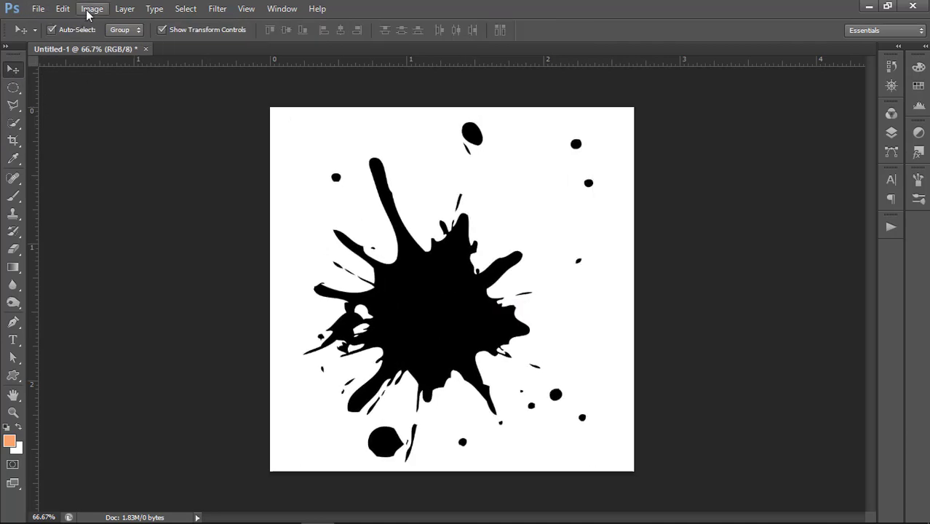
# - Define the splatter as 748 px brush preset '01' and delete the Shape 1 layer
pyautogui.click(63, 10)
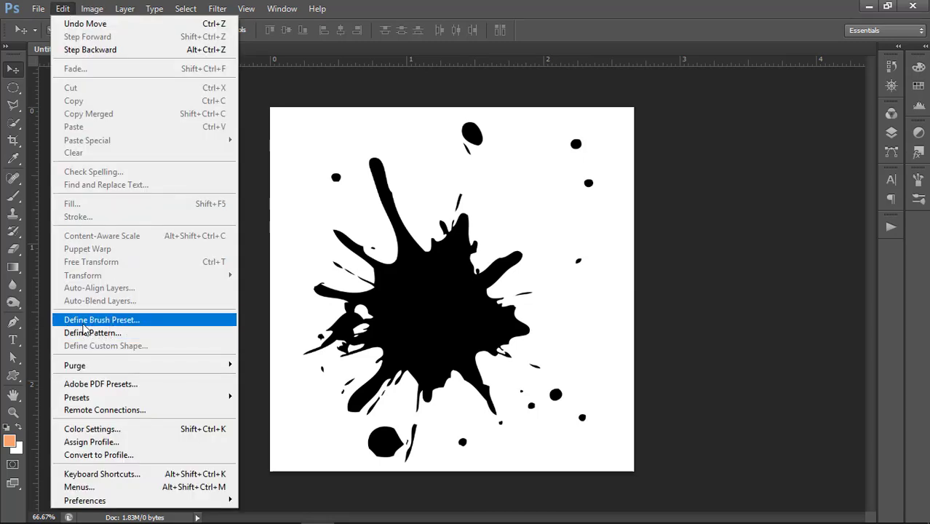
pyautogui.click(131, 324)
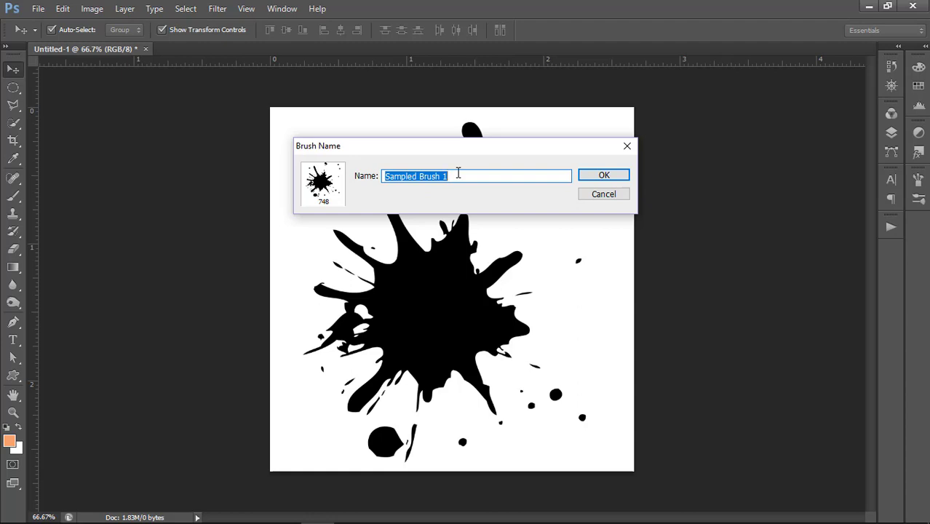
pyautogui.write('01')
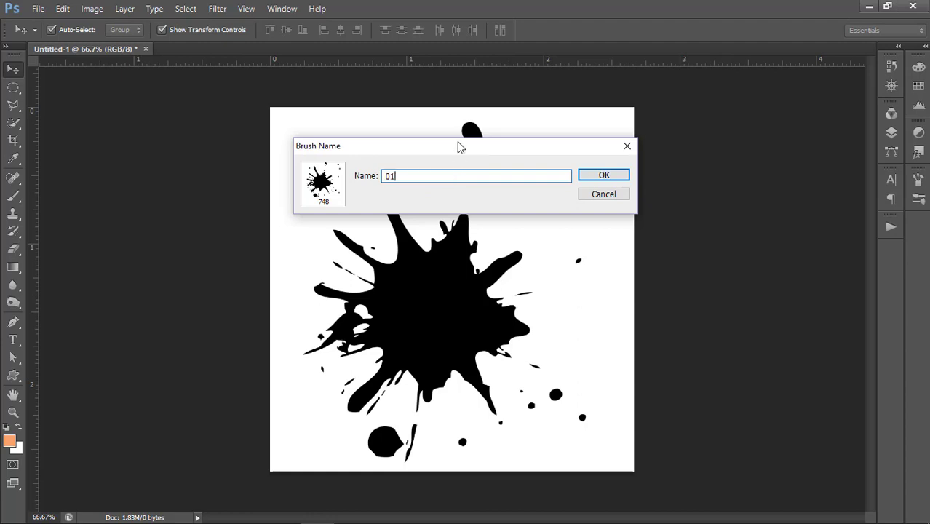
pyautogui.click(605, 177)
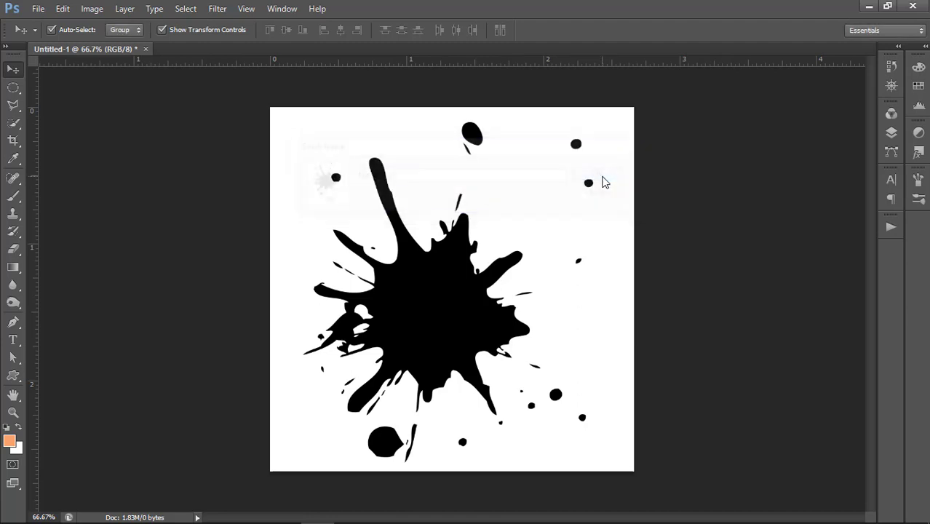
pyautogui.click(892, 134)
pyautogui.moveTo(802, 185); pyautogui.dragTo(853, 331)
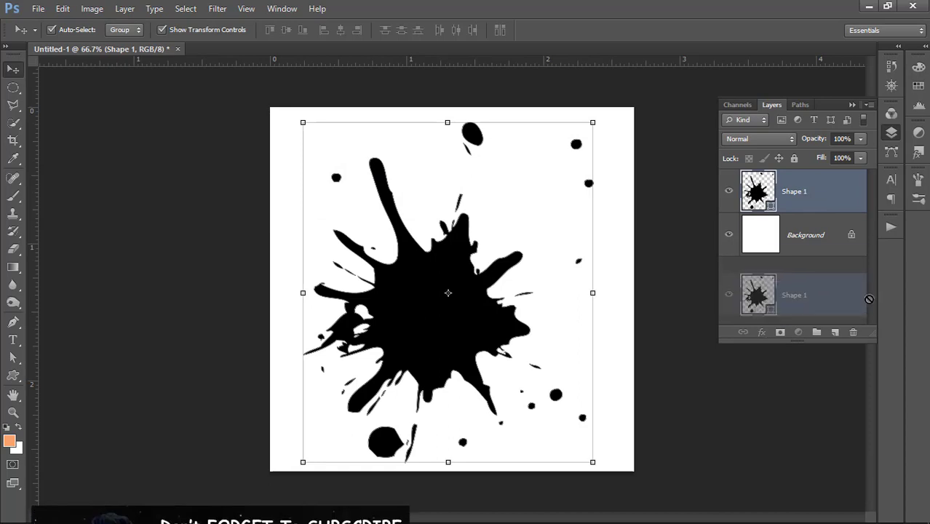
# - Select the Brush Tool at 491 px and browse the Brush Presets list
pyautogui.click(13, 195)
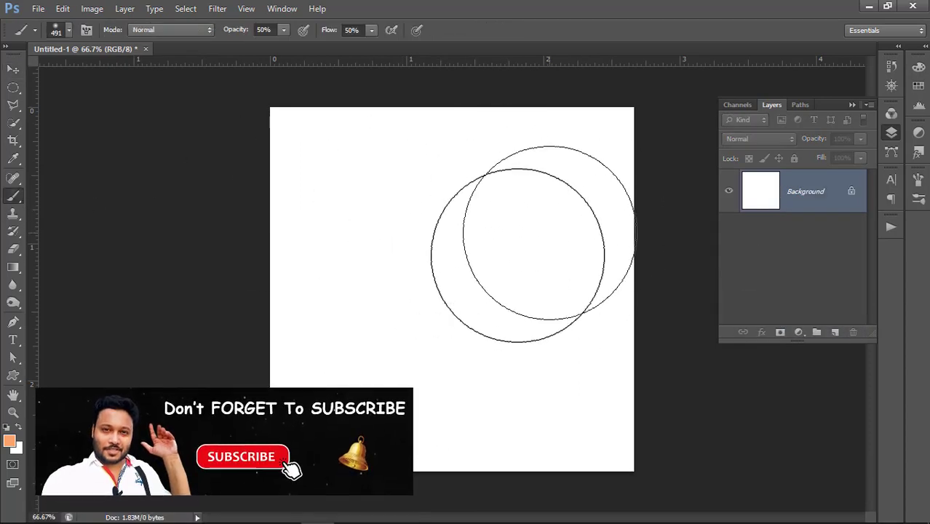
pyautogui.rightClick(440, 191)
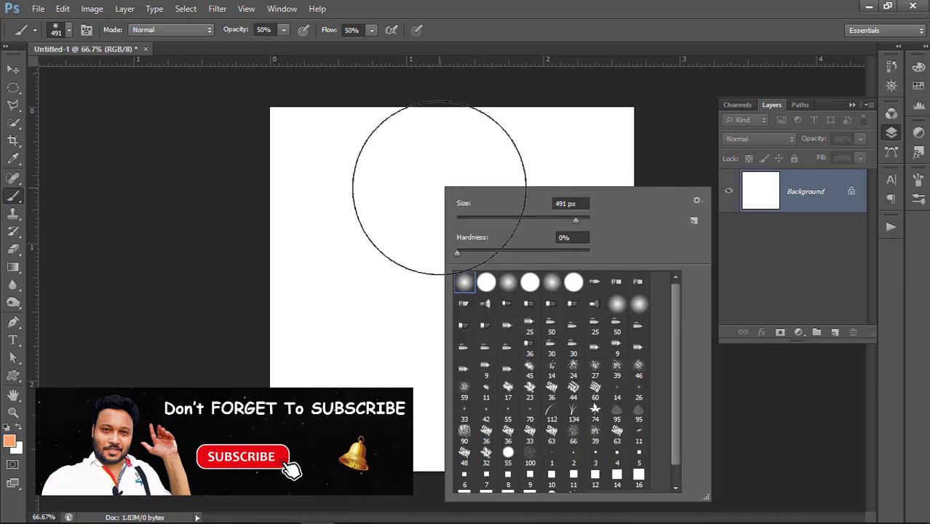
pyautogui.press('Escape')
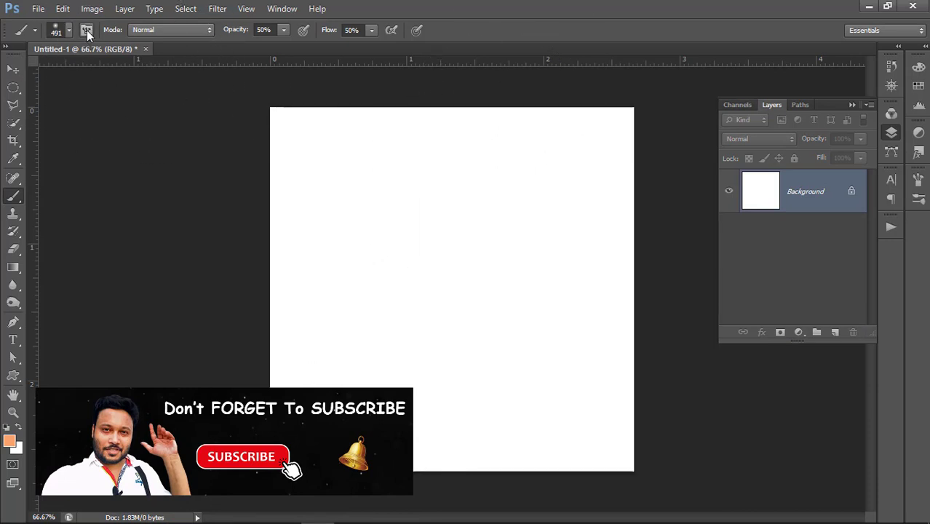
pyautogui.click(86, 31)
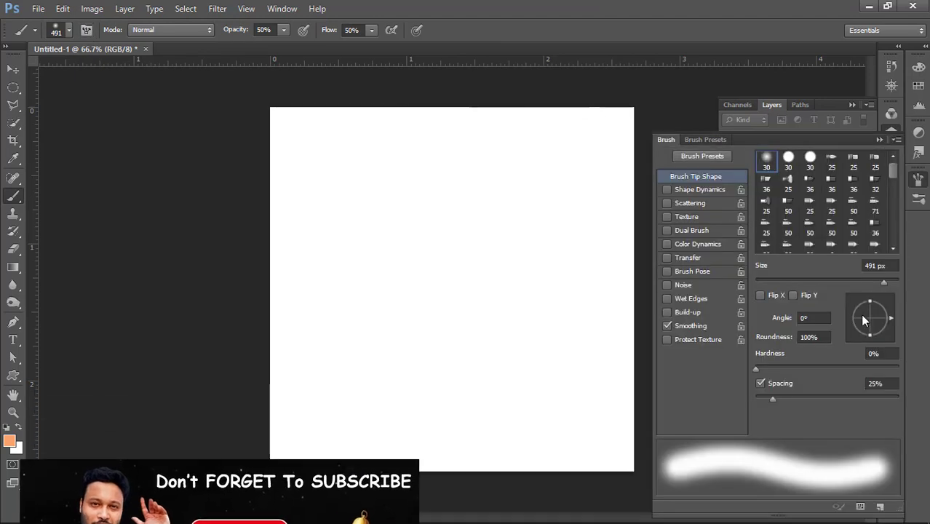
pyautogui.click(699, 142)
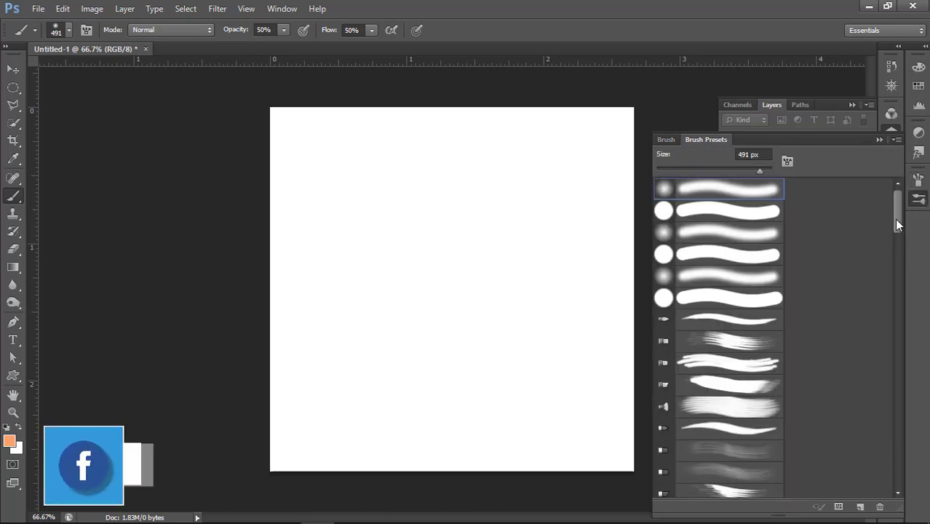
pyautogui.moveTo(894, 219); pyautogui.dragTo(894, 284)
pyautogui.scroll(-10, 899, 436)
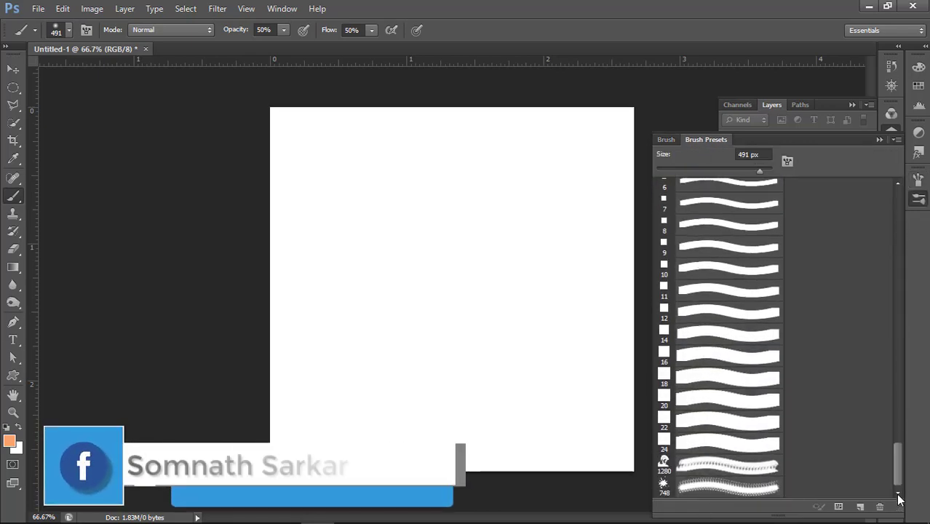
pyautogui.scroll(8, 894, 224)
pyautogui.scroll(5, 894, 224)
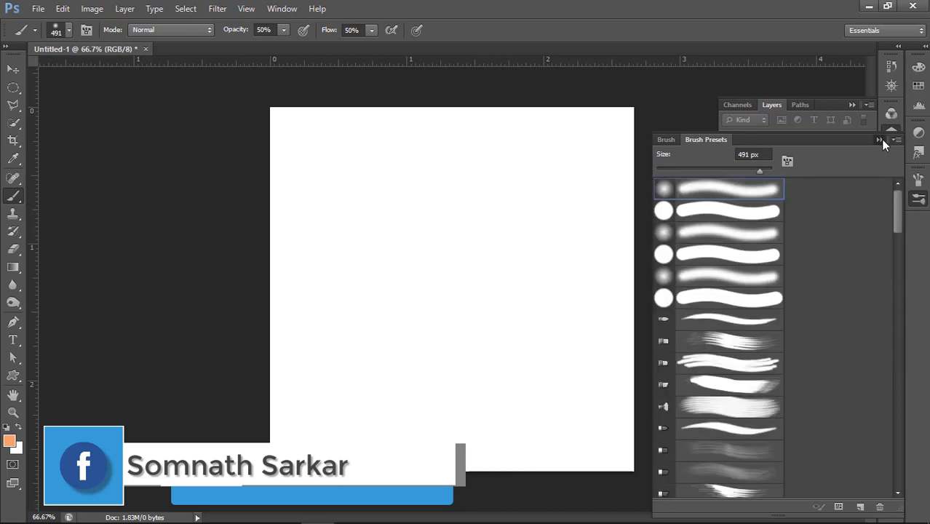
pyautogui.click(889, 136)
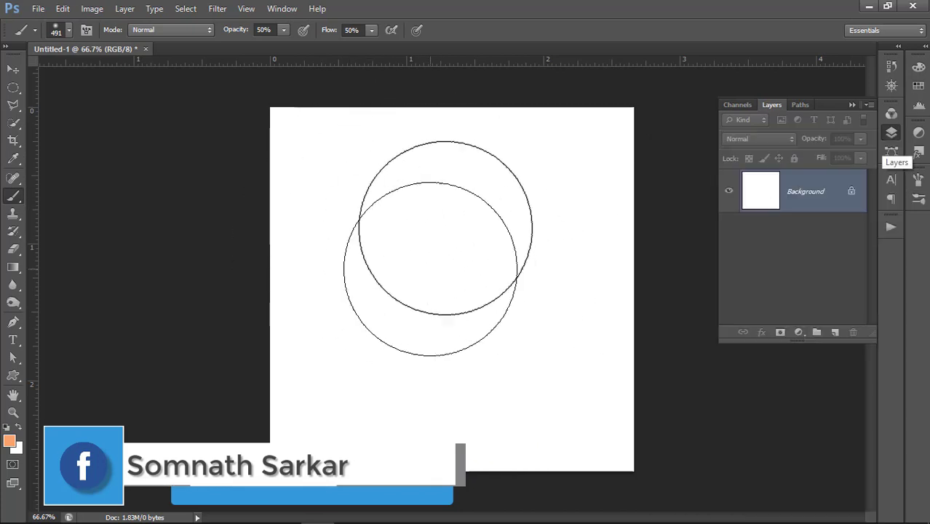
# - Choose the saved 748 px splatter brush from the bottom of the preset picker
pyautogui.rightClick(440, 211)
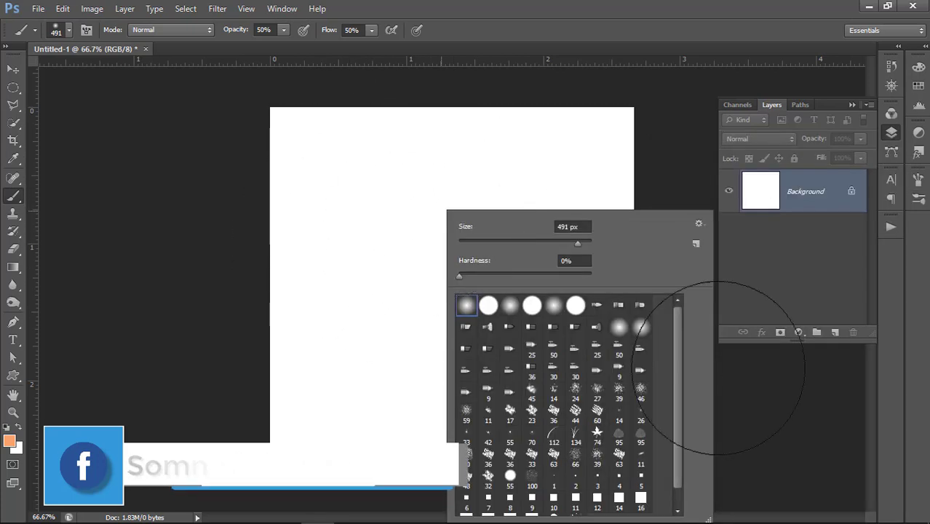
pyautogui.moveTo(676, 338); pyautogui.dragTo(675, 418)
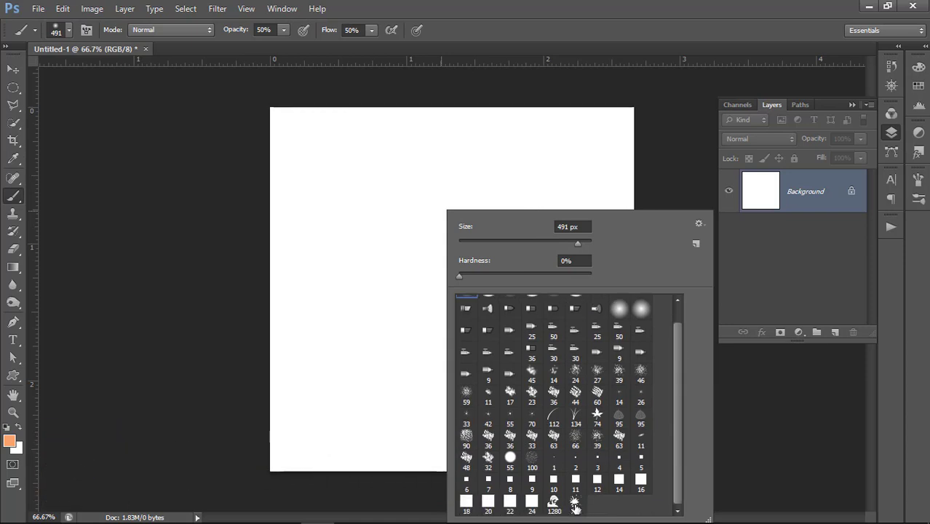
pyautogui.click(575, 504)
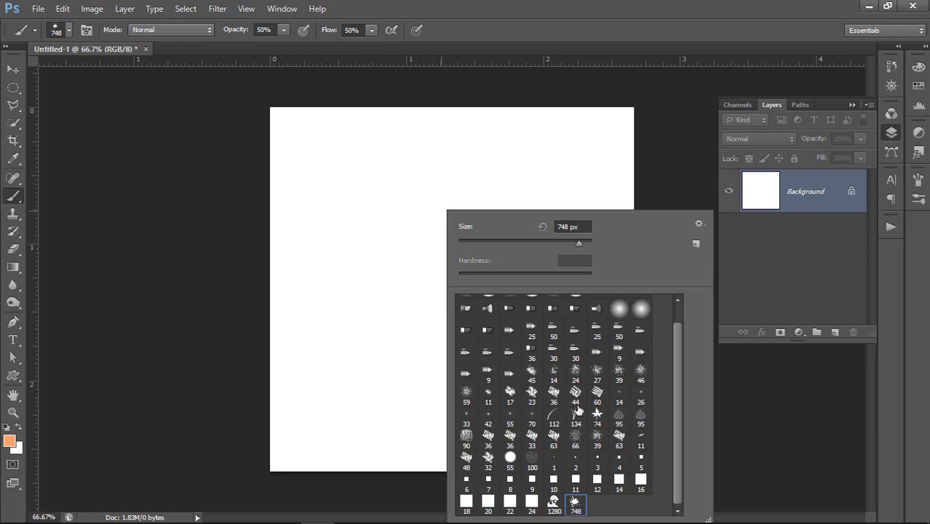
pyautogui.click(583, 5)
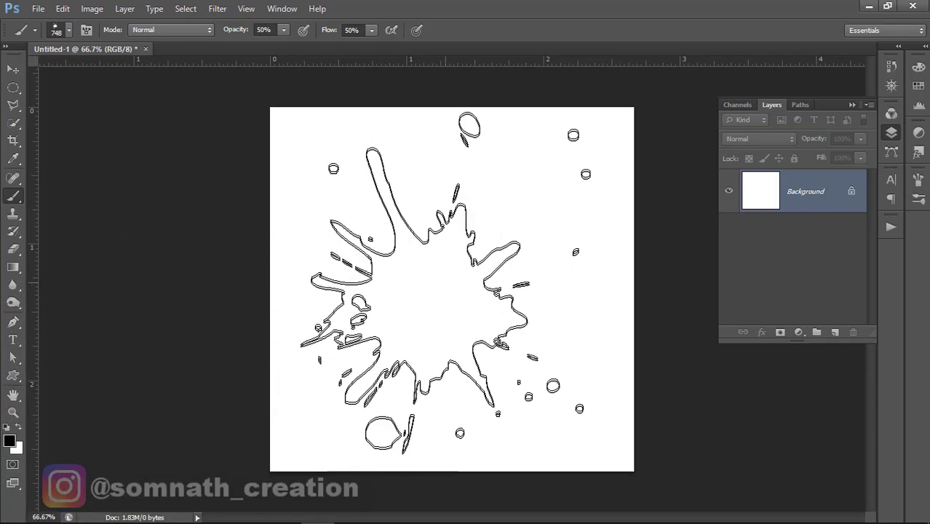
# - Add Layer 1 and stamp one black splatter near the canvas centre
pyautogui.click(836, 332)
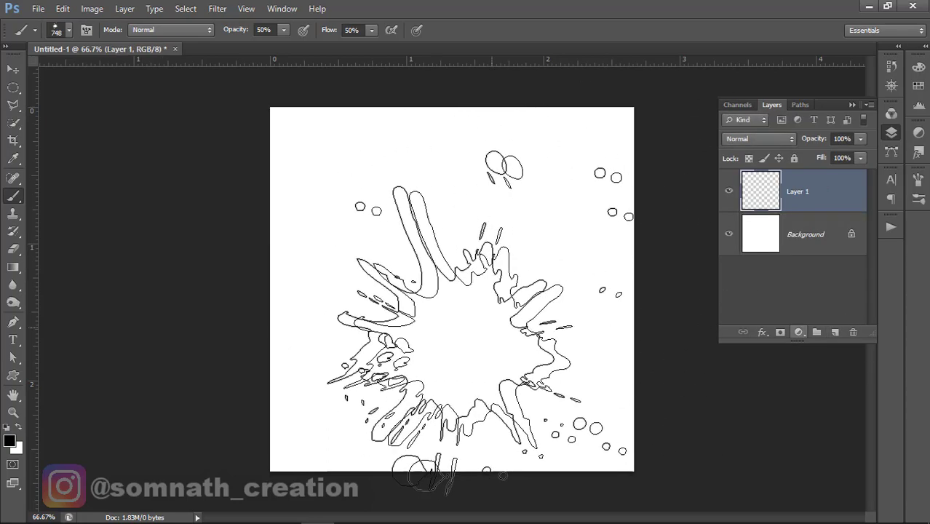
pyautogui.click(451, 289)
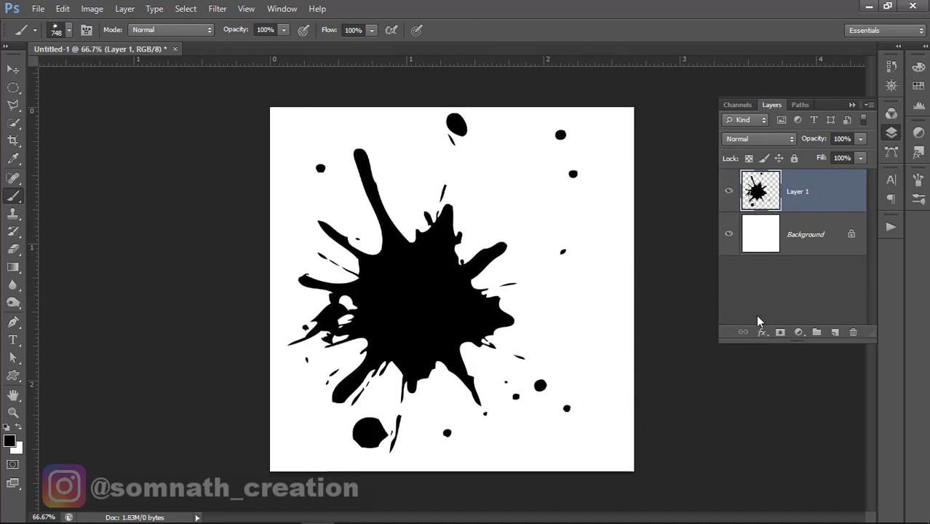
# - Set the foreground colour to red in the Color Picker
pyautogui.click(13, 440)
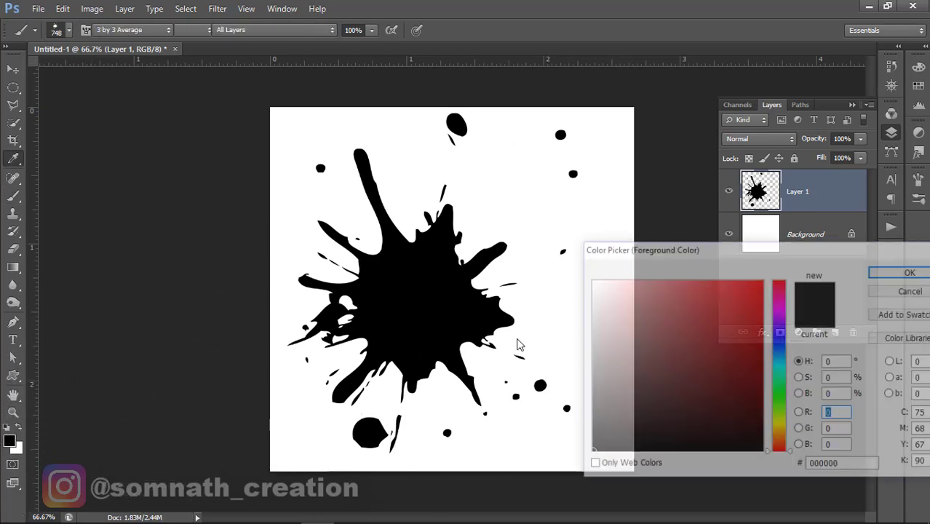
pyautogui.click(720, 296)
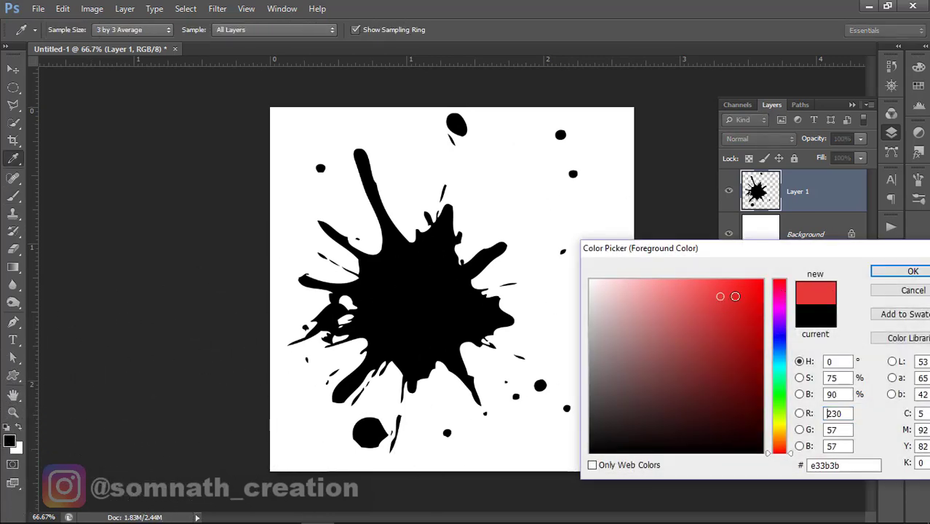
pyautogui.click(894, 273)
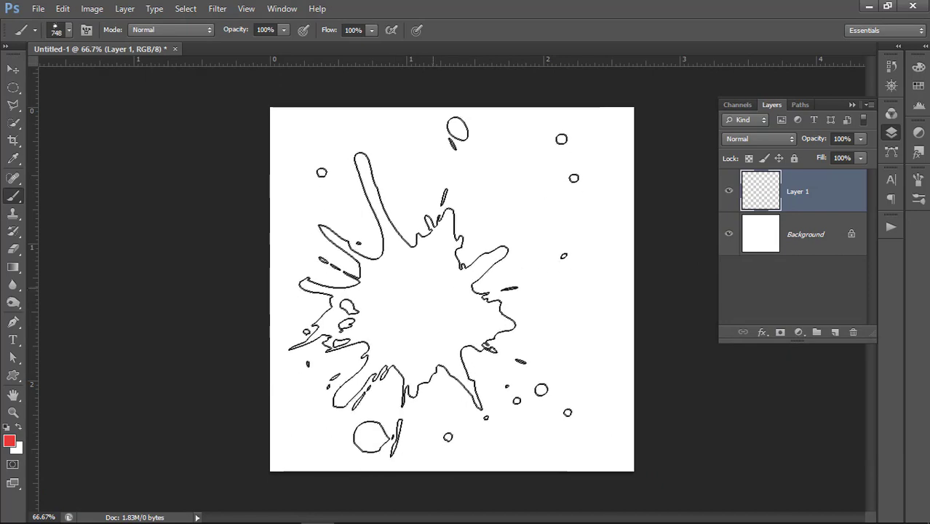
# - Change the foreground to blue, test-stamp the splash brush once, then undo it
pyautogui.click(11, 442)
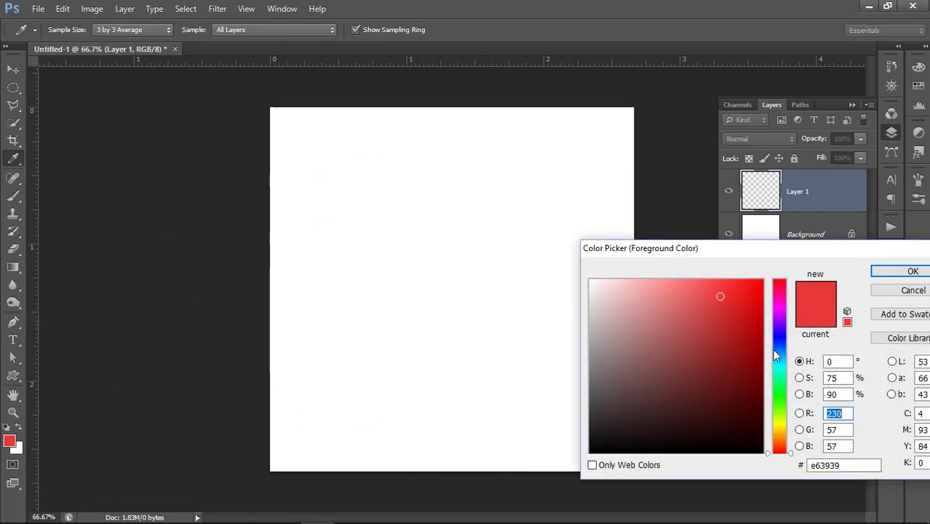
pyautogui.click(777, 340)
pyautogui.click(752, 307)
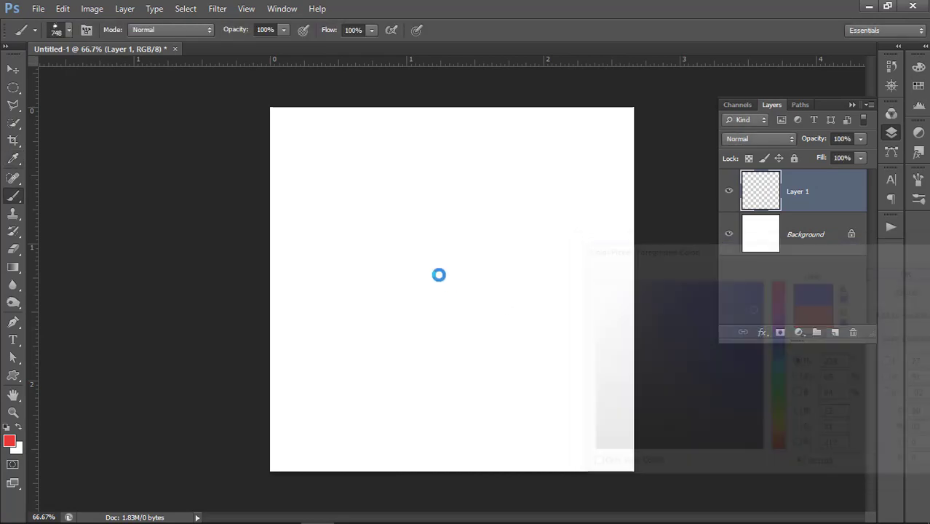
pyautogui.click(439, 275)
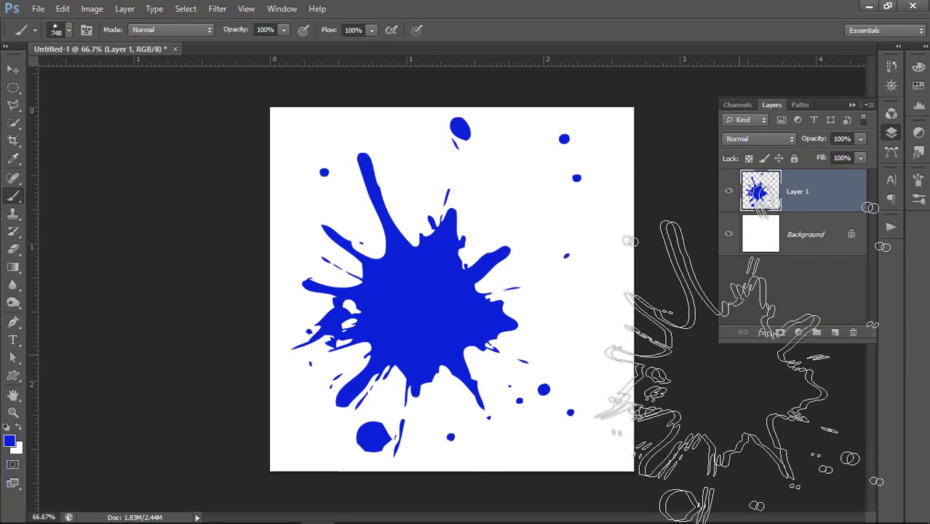
pyautogui.hotkey('ctrl', 'z')
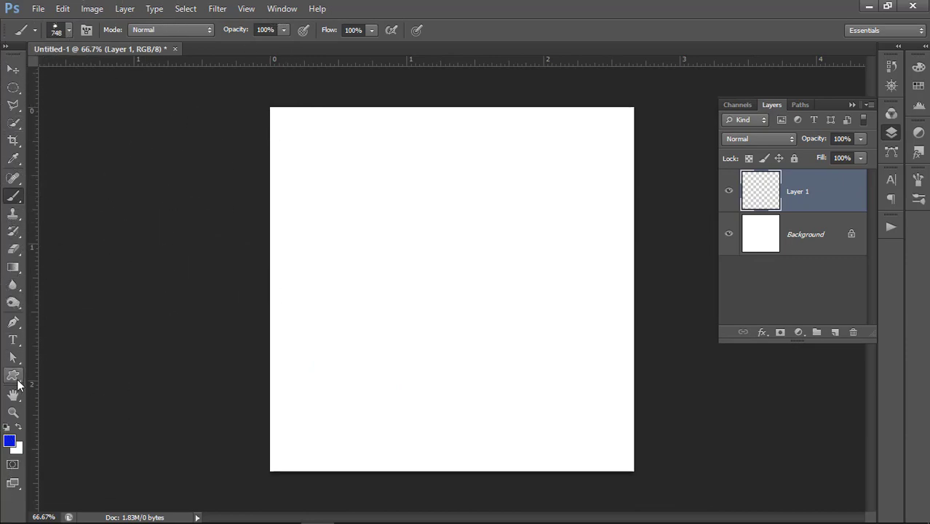
# - Select the Custom Shape Tool and pick the pine tree shape from the Shape picker
pyautogui.click(16, 379)
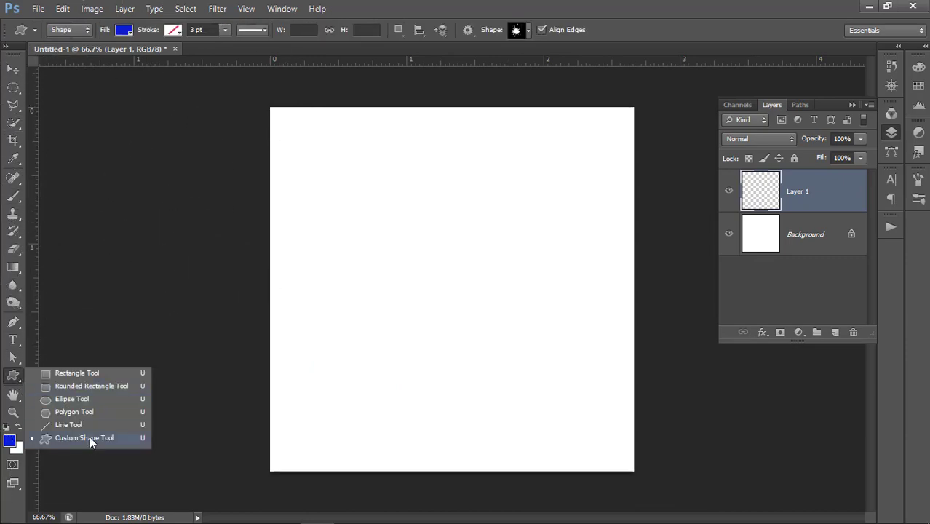
pyautogui.click(86, 438)
pyautogui.click(529, 32)
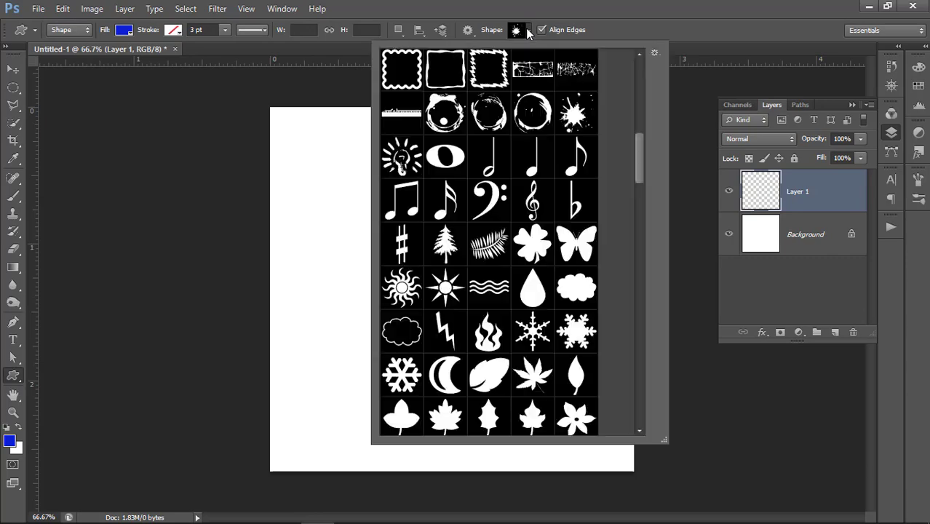
pyautogui.moveTo(640, 168)
pyautogui.mouseDown()
pyautogui.moveTo(644, 289)
pyautogui.moveTo(616, 200)
pyautogui.mouseUp()
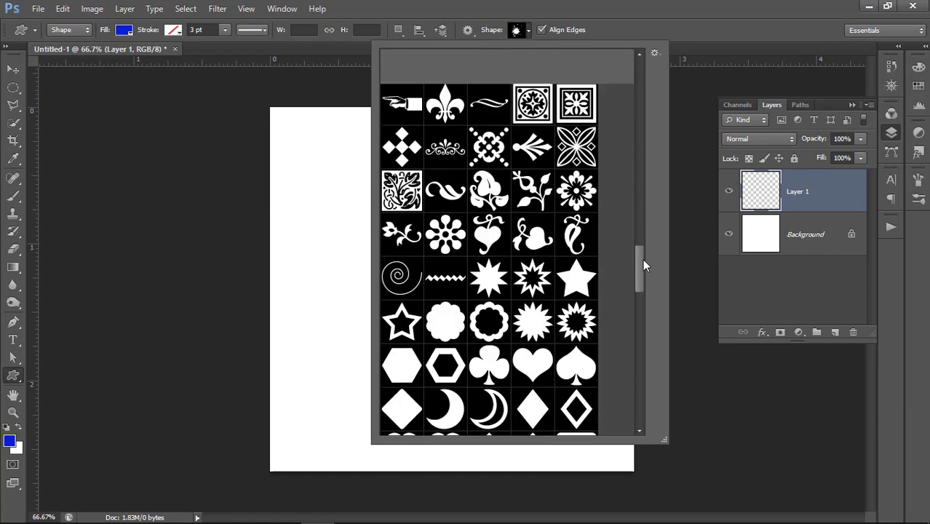
pyautogui.scroll(3, 615, 189)
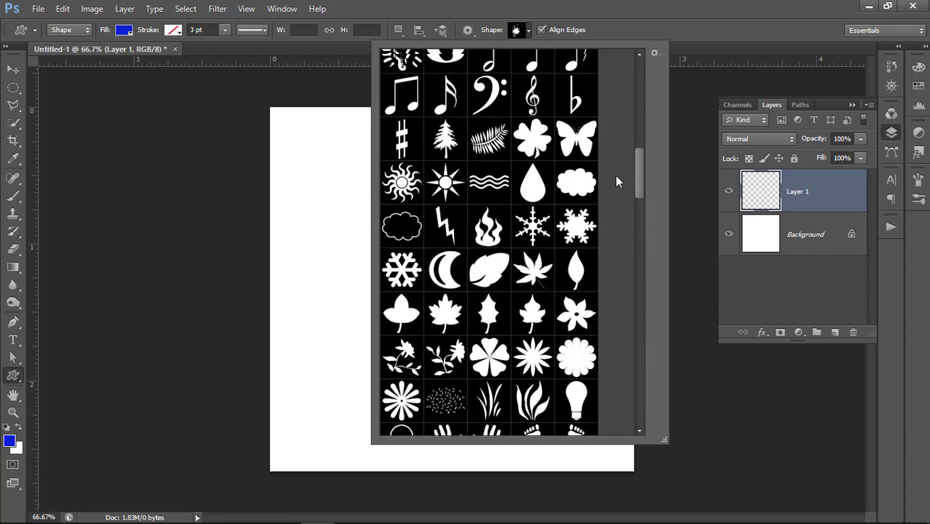
pyautogui.scroll(1, 615, 178)
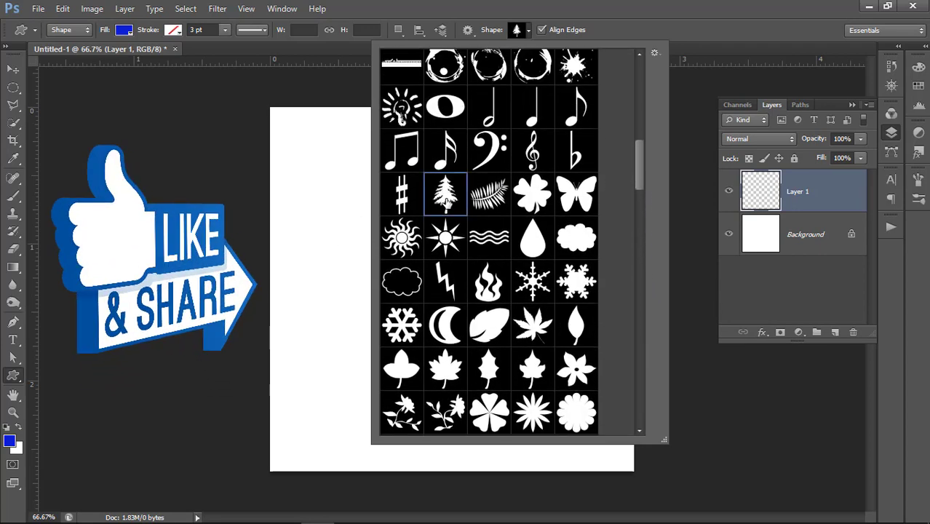
pyautogui.click(358, 201)
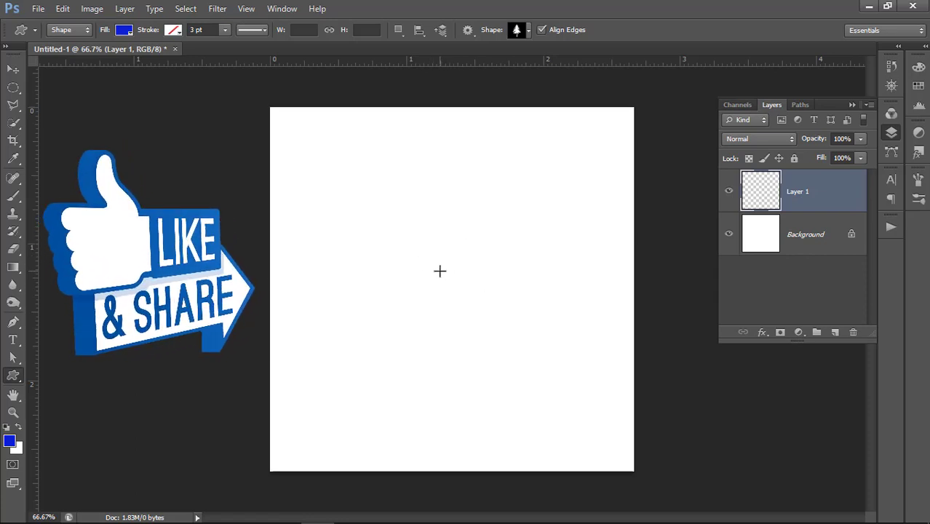
# - Draw a large pine tree shape across most of the canvas and nudge it into place
pyautogui.moveTo(439, 271); pyautogui.dragTo(654, 438)
pyautogui.click(12, 70)
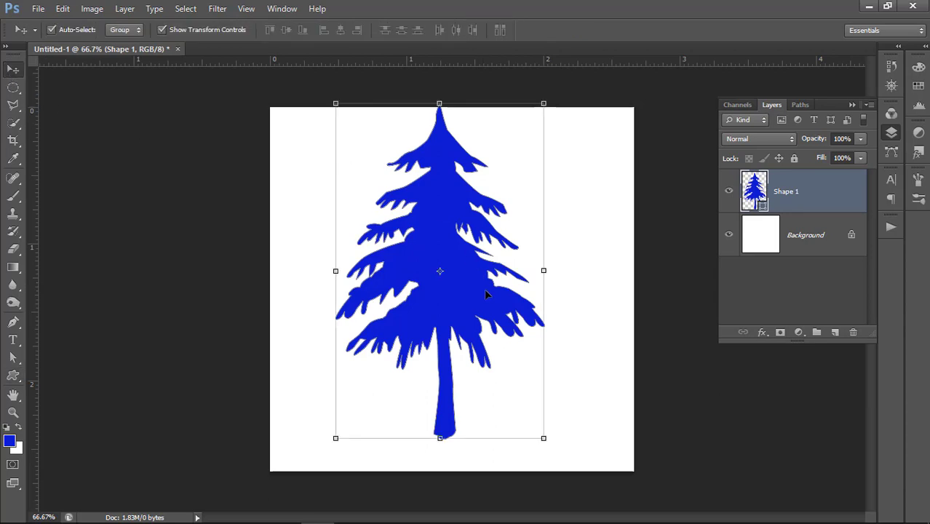
pyautogui.moveTo(484, 289); pyautogui.dragTo(490, 306)
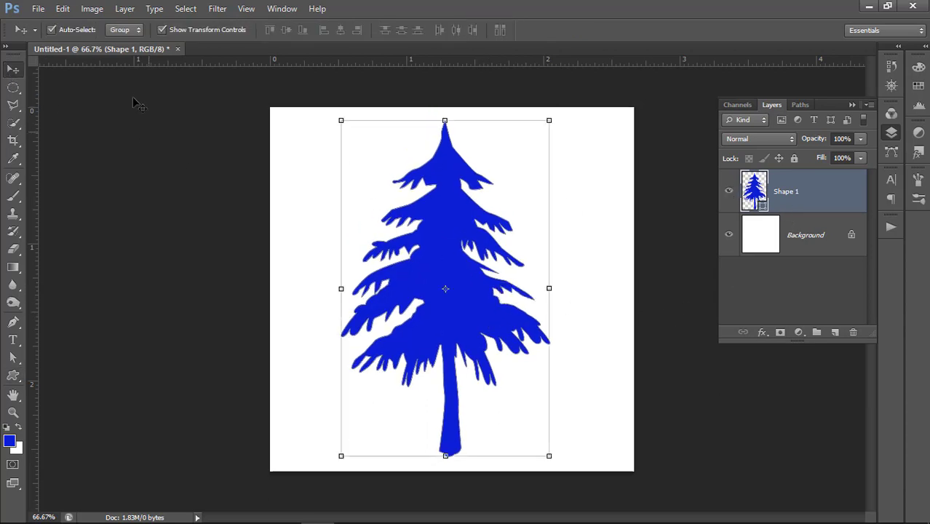
# - Change the tree shape's fill colour from blue to black
pyautogui.click(12, 375)
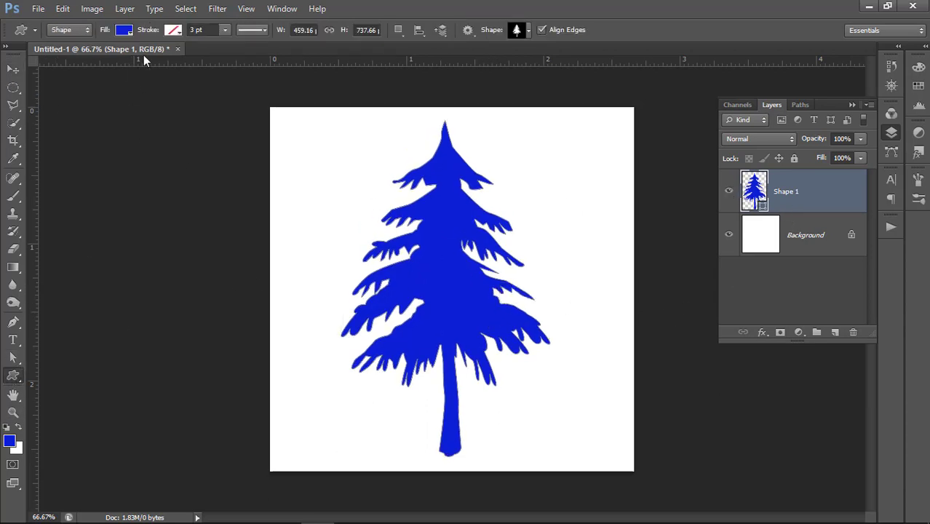
pyautogui.click(122, 32)
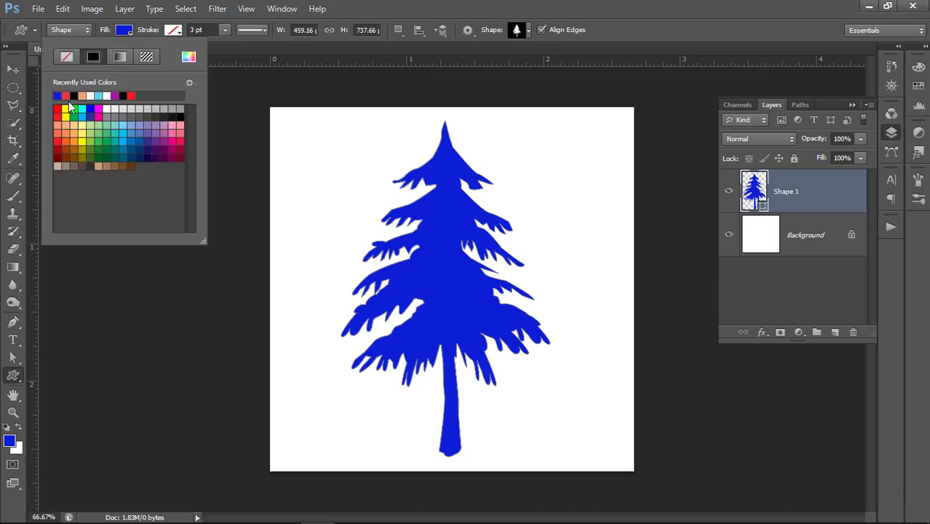
pyautogui.click(74, 95)
pyautogui.click(598, 33)
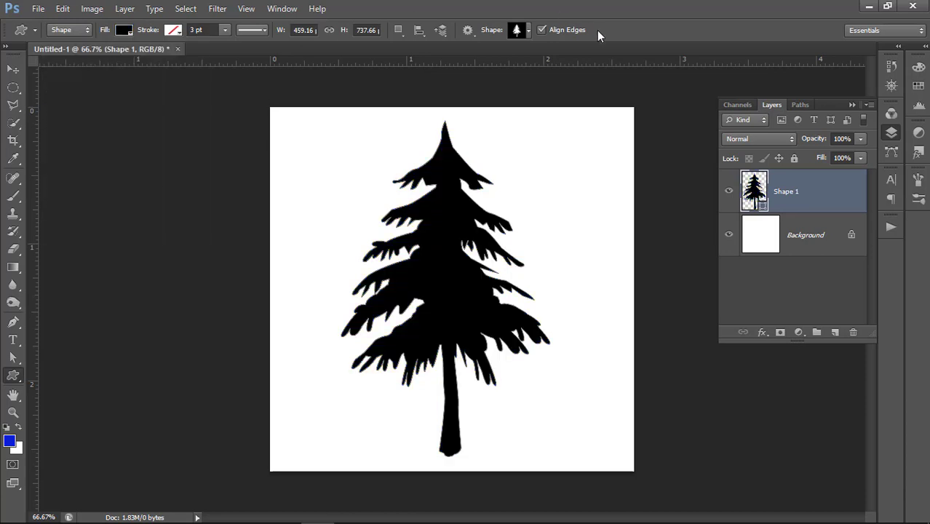
# - Centre the tree horizontally by aligning it with the Background layer, then deselect
pyautogui.click(7, 70)
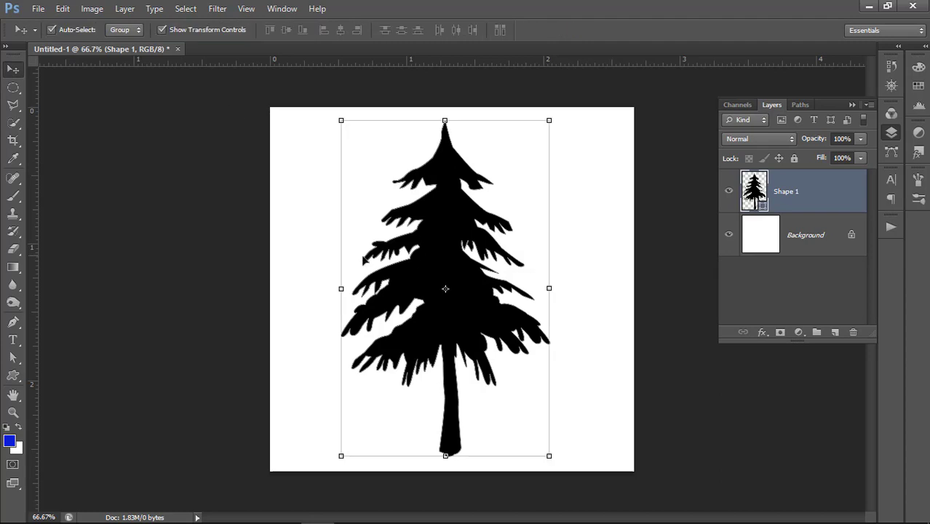
pyautogui.keyDown('shift'); pyautogui.click(757, 251); pyautogui.keyUp('shift')
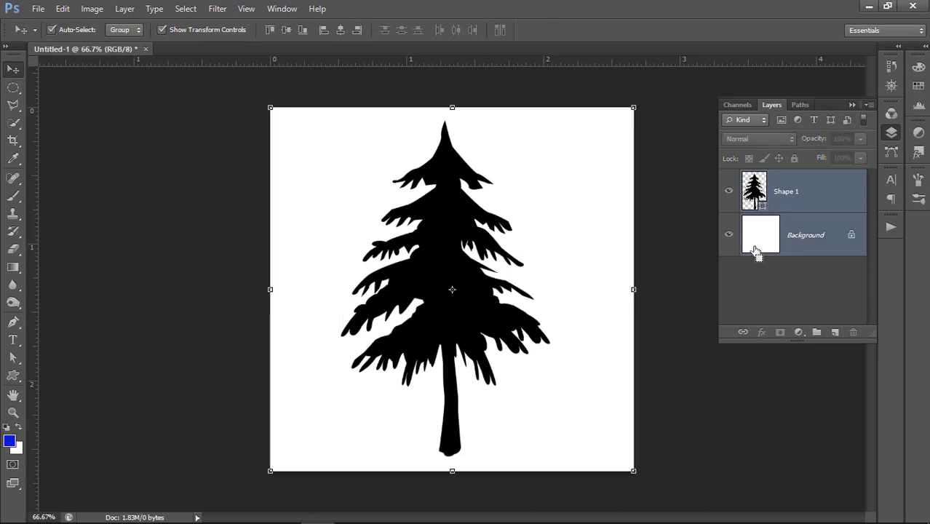
pyautogui.click(345, 30)
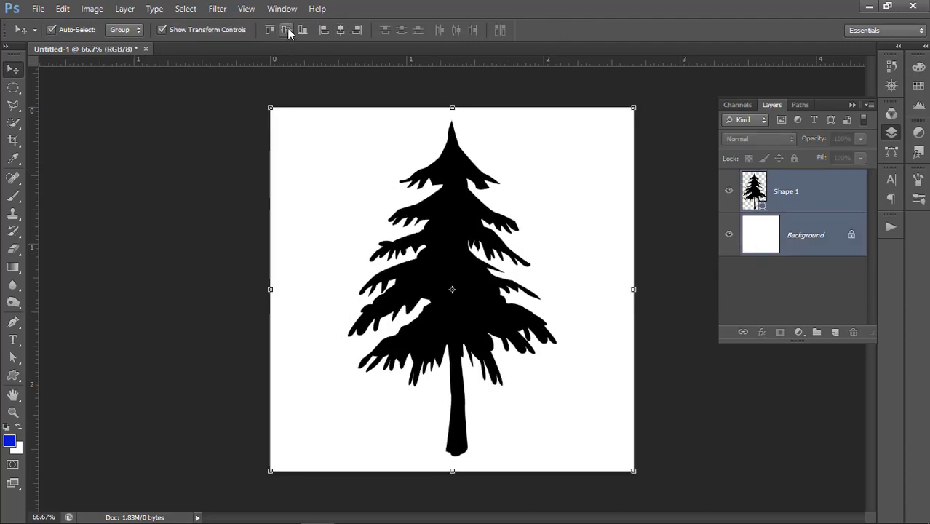
pyautogui.click(223, 198)
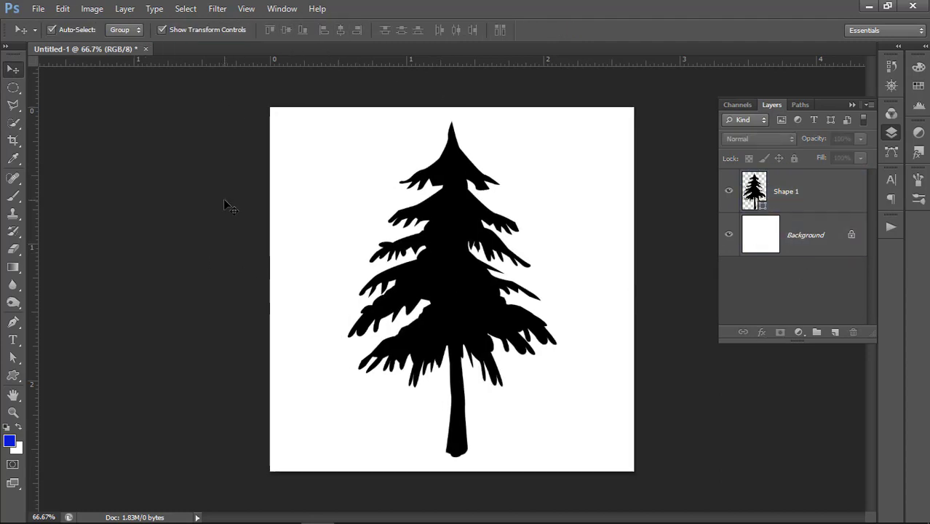
# - Define a brush preset named 'Tree' from the black shape and delete the Shape 1 layer
pyautogui.click(64, 9)
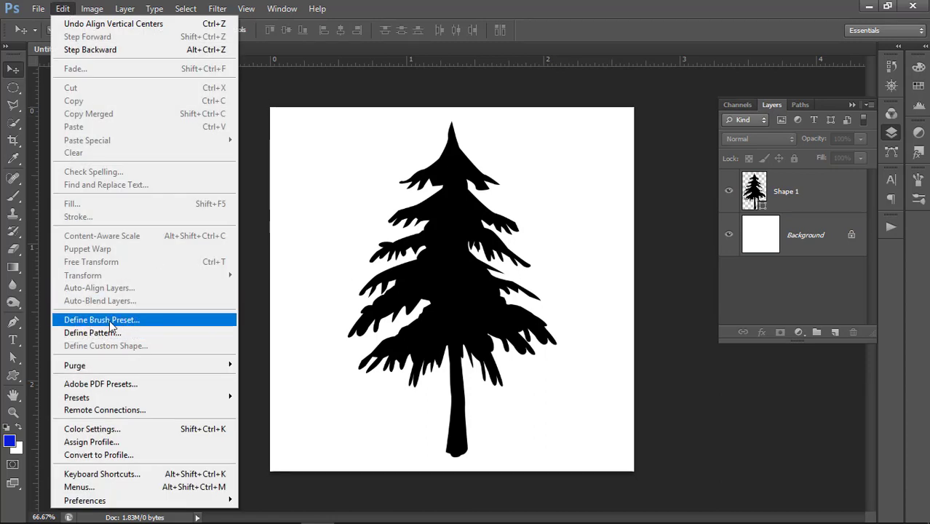
pyautogui.click(109, 320)
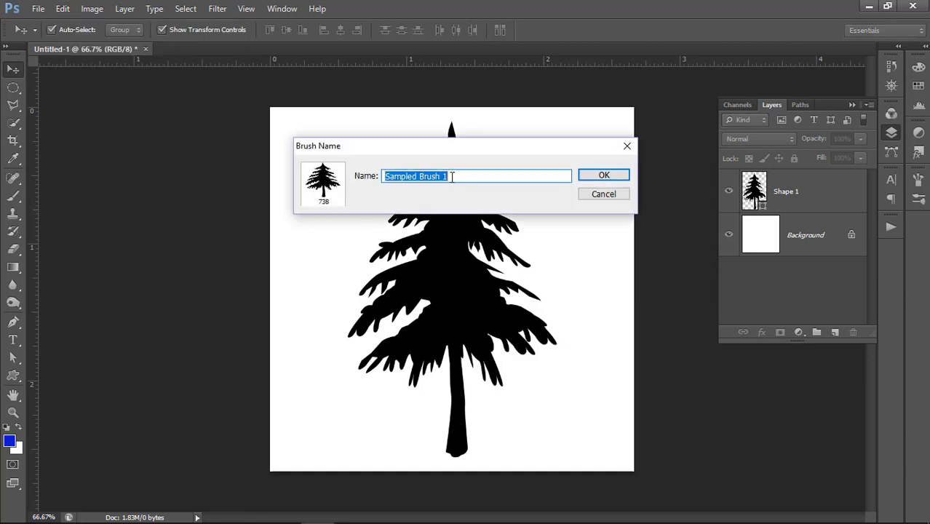
pyautogui.write('Tree')
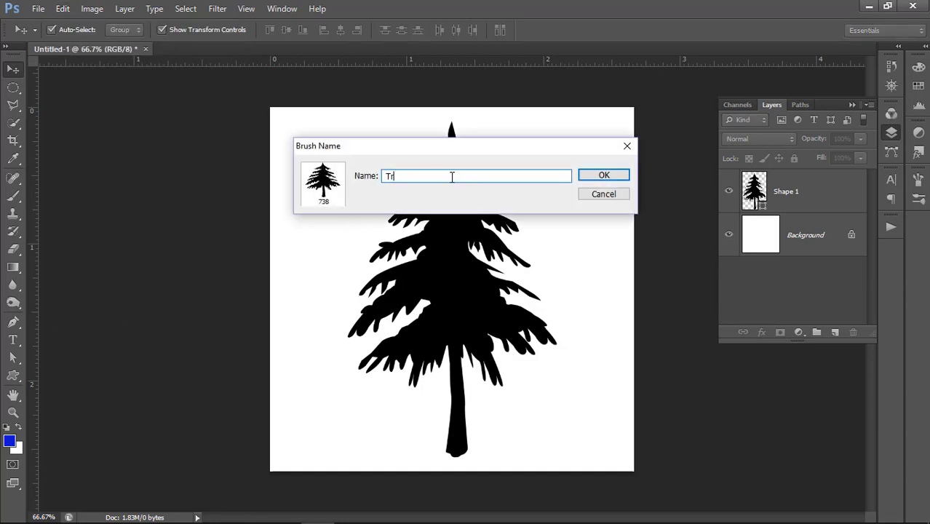
pyautogui.click(605, 177)
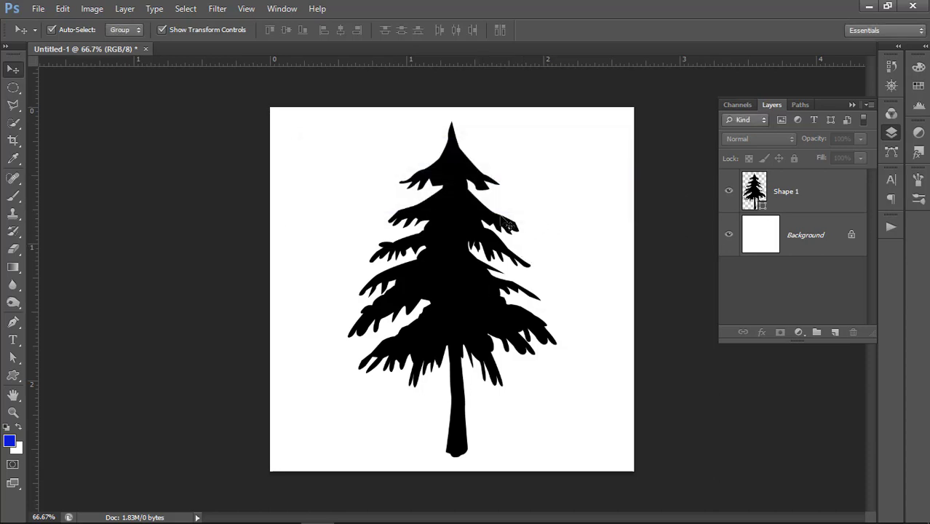
pyautogui.moveTo(813, 193); pyautogui.dragTo(852, 331)
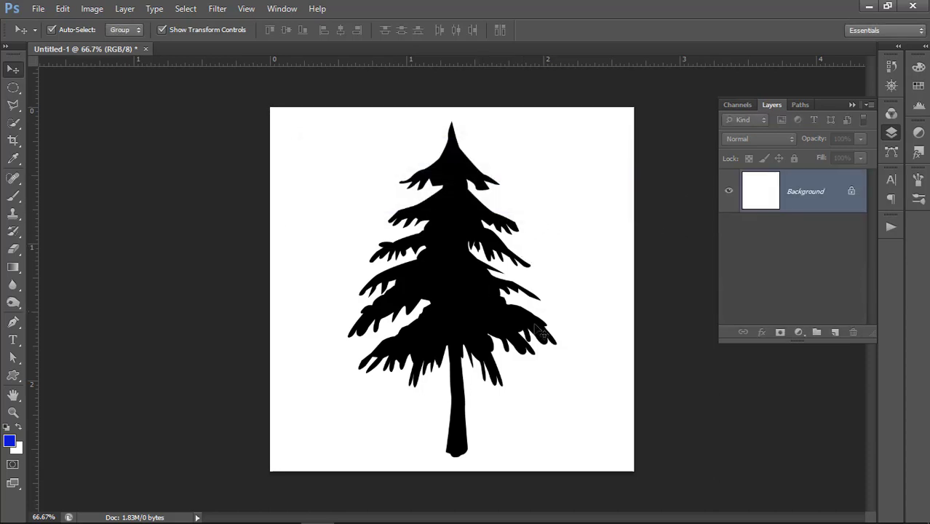
# - Select the 738 px Tree brush, stamp a blue tree on new Layer 1, and add Layer 2
pyautogui.click(15, 199)
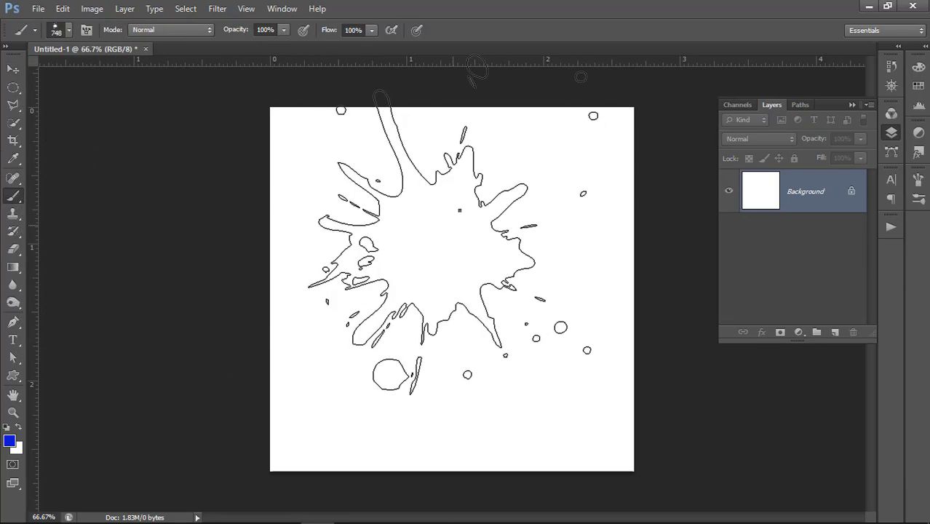
pyautogui.rightClick(458, 211)
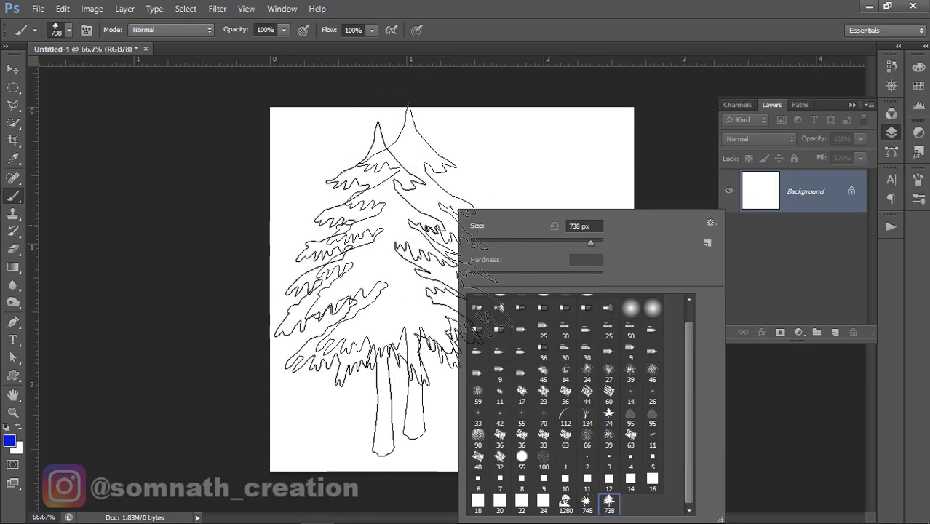
pyautogui.click(588, 15)
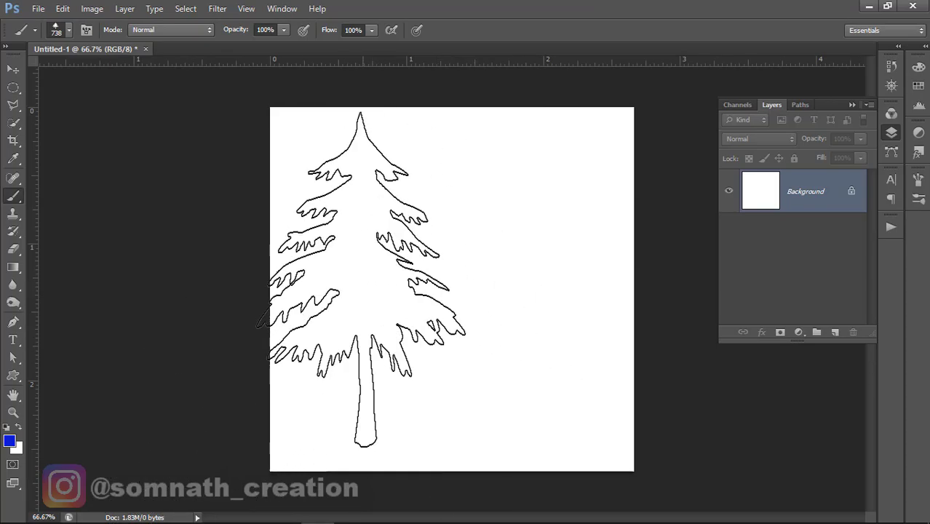
pyautogui.click(835, 332)
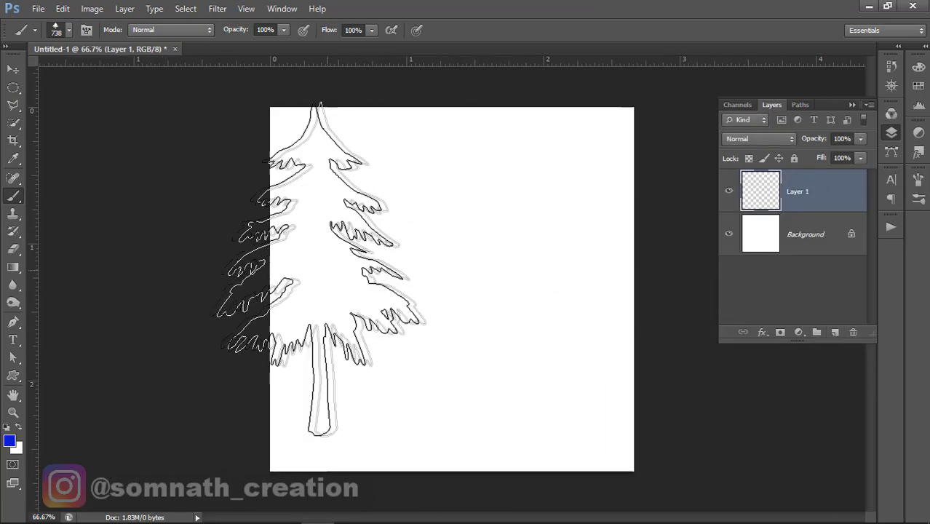
pyautogui.click(380, 278)
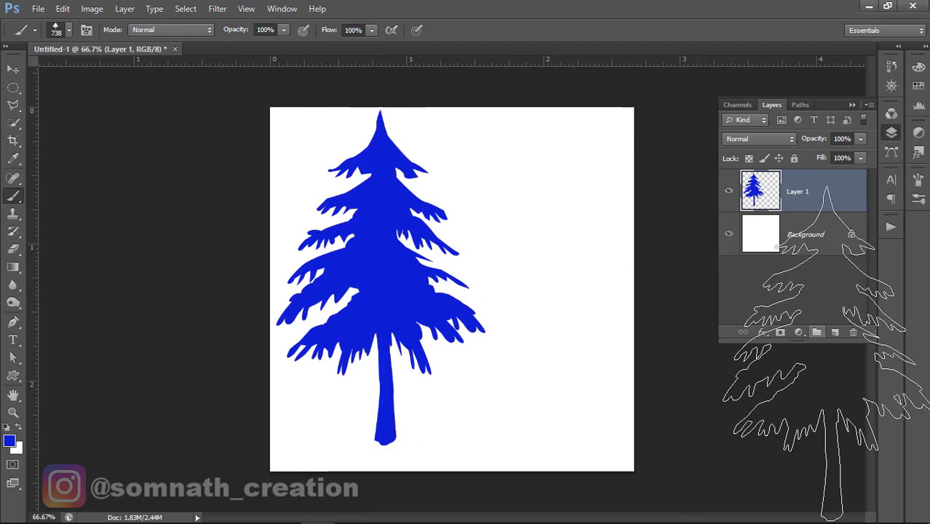
pyautogui.click(835, 333)
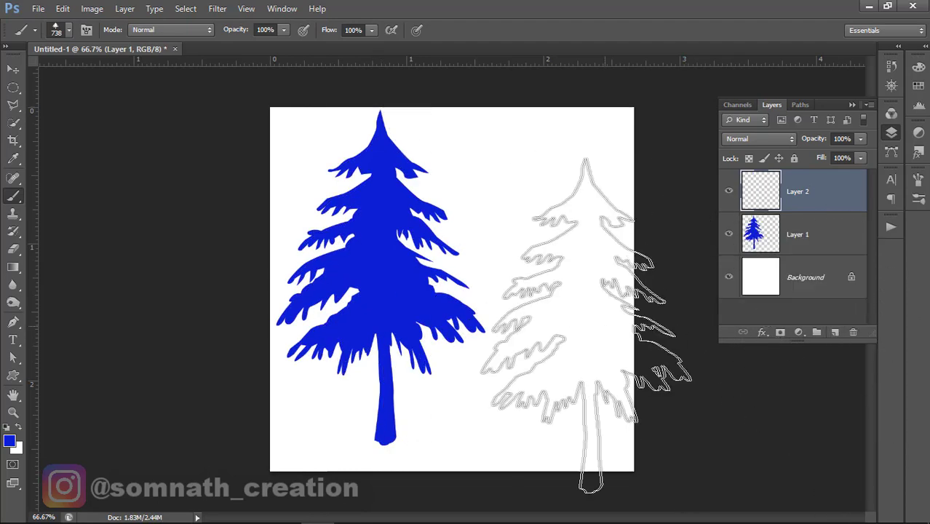
# - Set the foreground colour to medium green, then to dark green
pyautogui.click(16, 444)
pyautogui.click(778, 404)
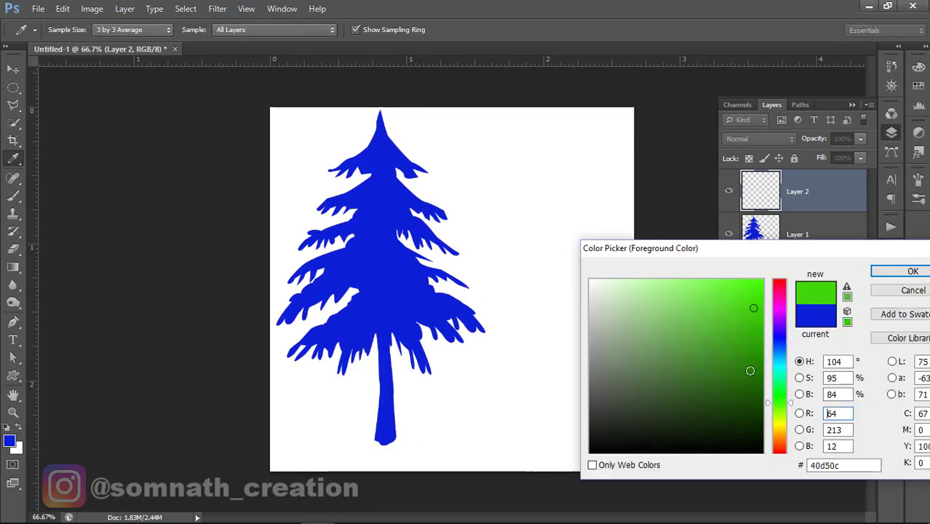
pyautogui.click(753, 358)
pyautogui.click(884, 271)
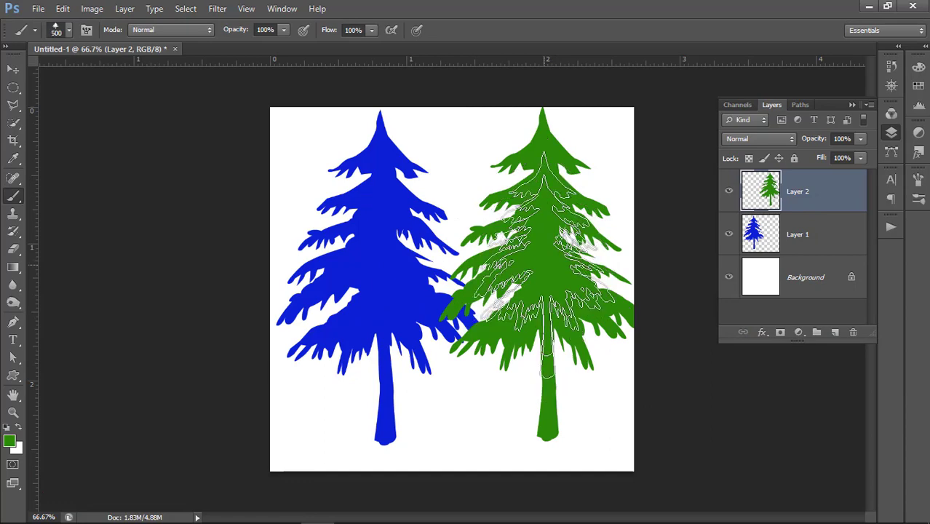
pyautogui.click(9, 441)
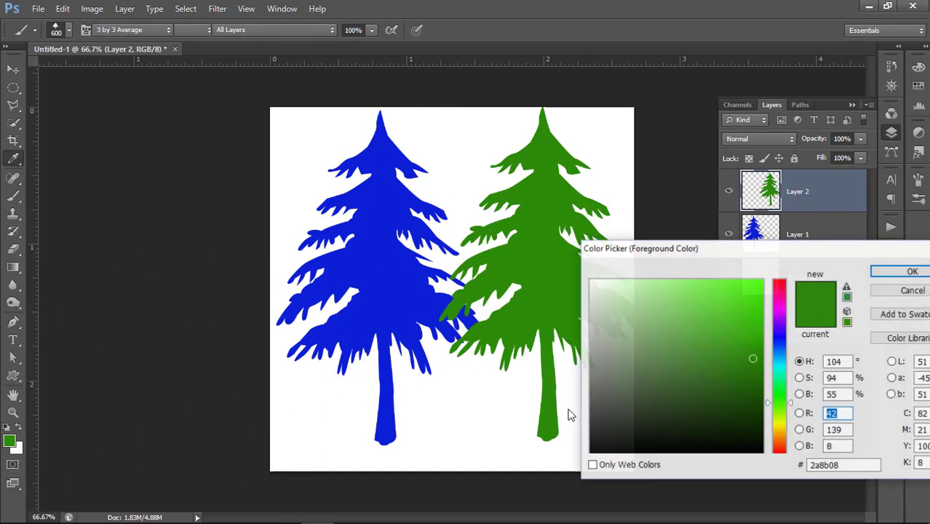
pyautogui.click(755, 404)
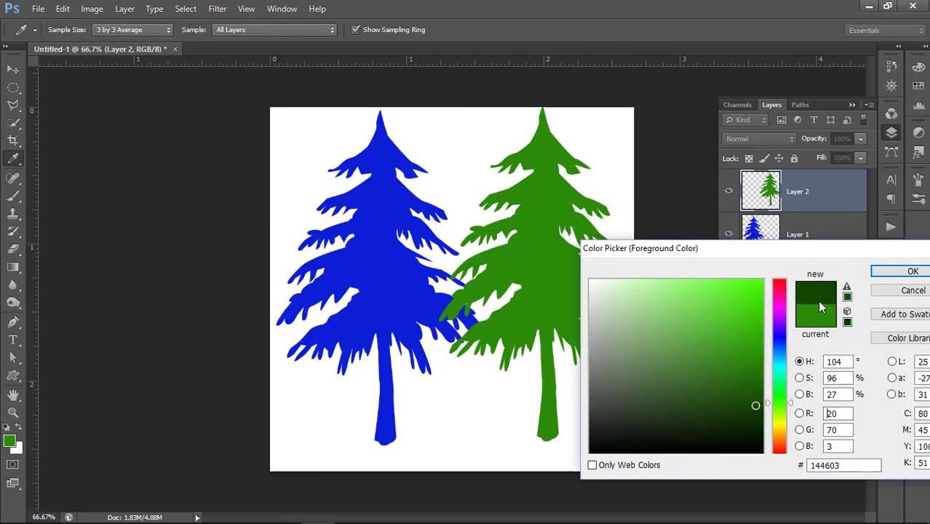
pyautogui.click(894, 275)
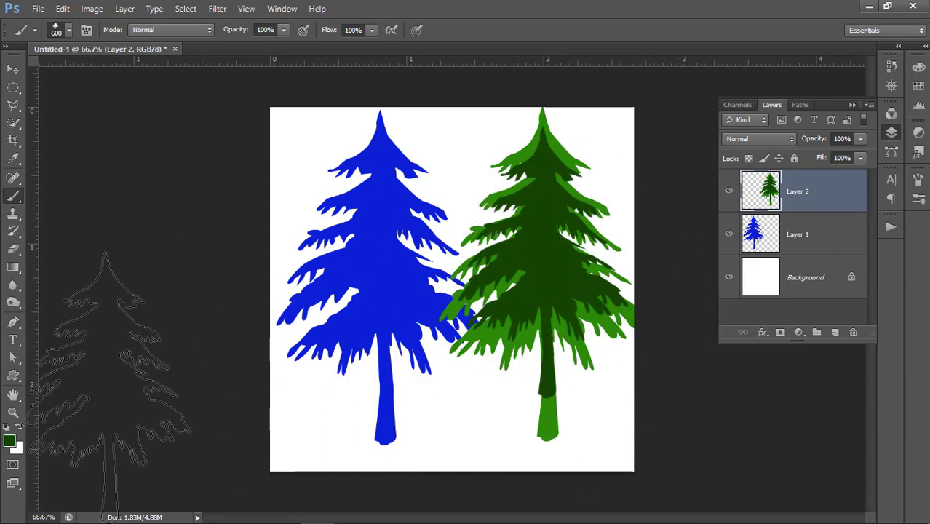
# - Switch to light green, enlarge the brush to 700 px, and stamp a light green tree
pyautogui.click(9, 441)
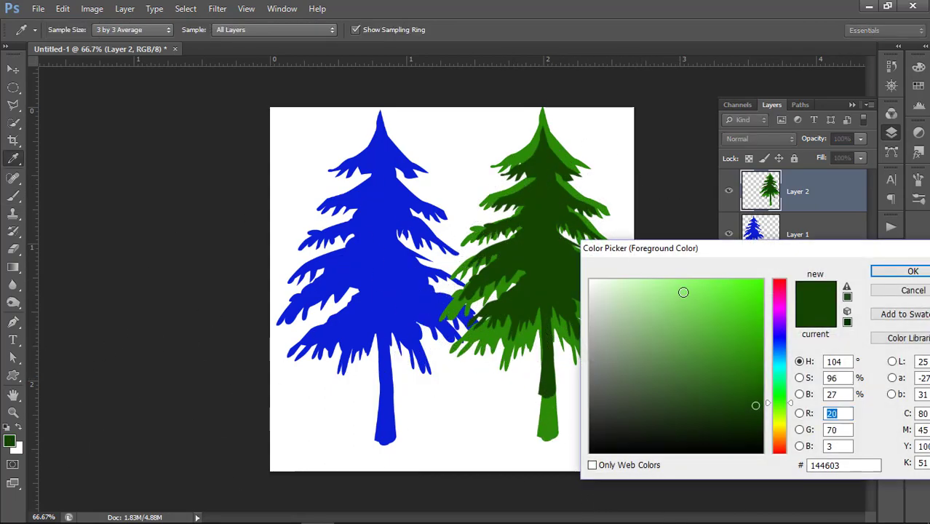
pyautogui.click(684, 291)
pyautogui.click(912, 270)
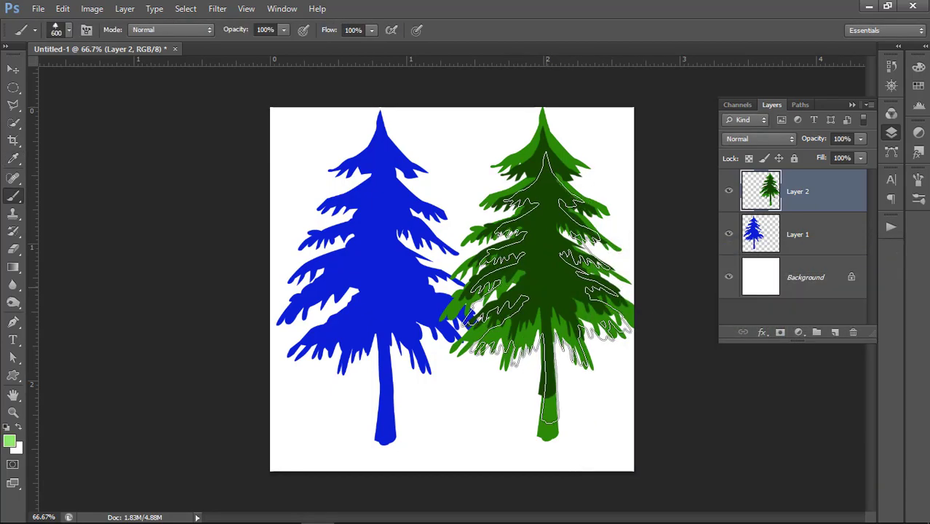
pyautogui.press(']')
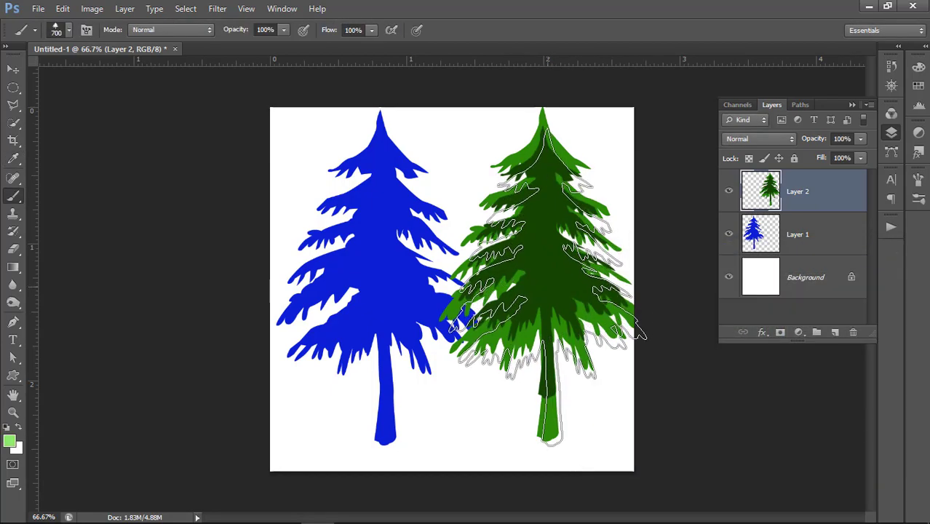
pyautogui.click(544, 285)
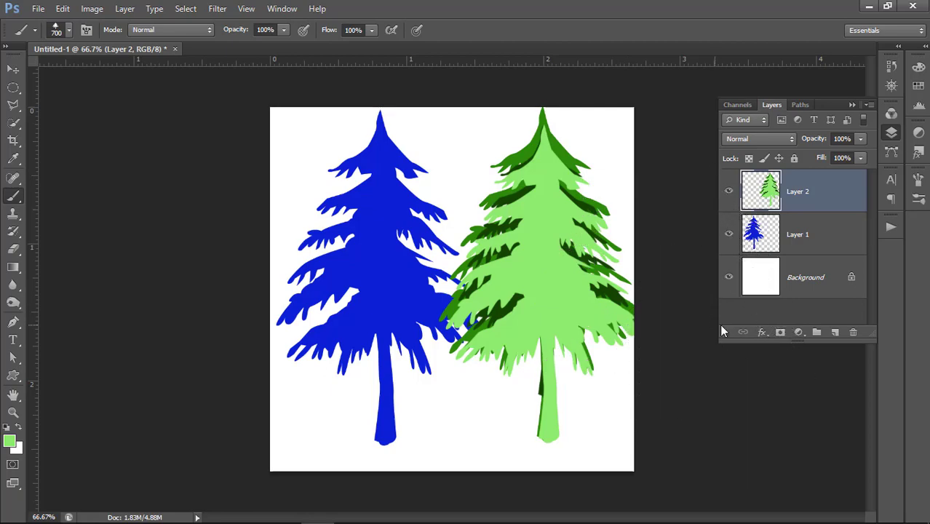
# - Overlay a 600 px dark green tree stamp on the light green one, redoing it for better placement
pyautogui.click(8, 440)
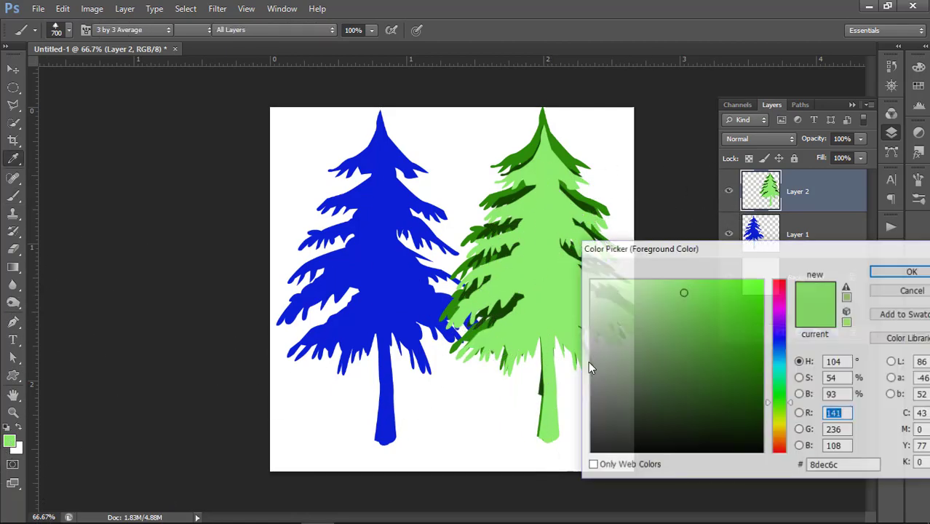
pyautogui.click(745, 383)
pyautogui.click(884, 273)
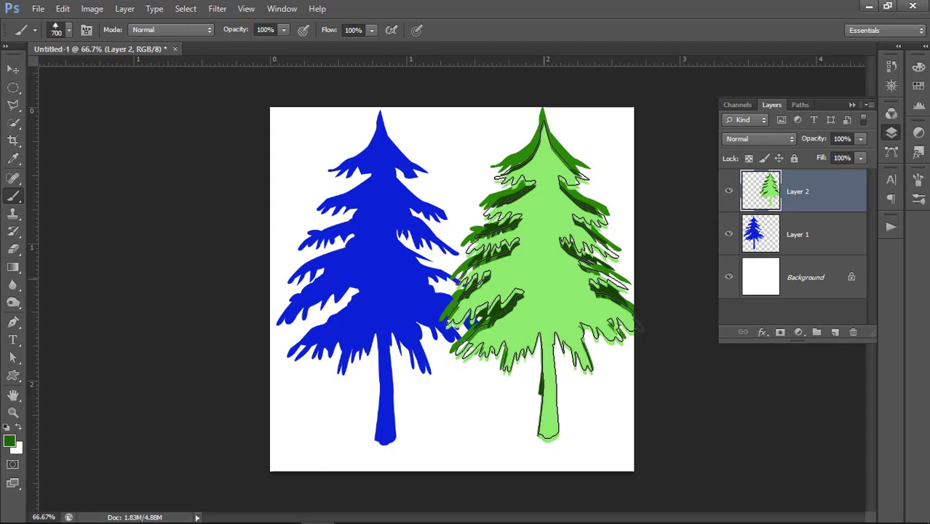
pyautogui.click(542, 276)
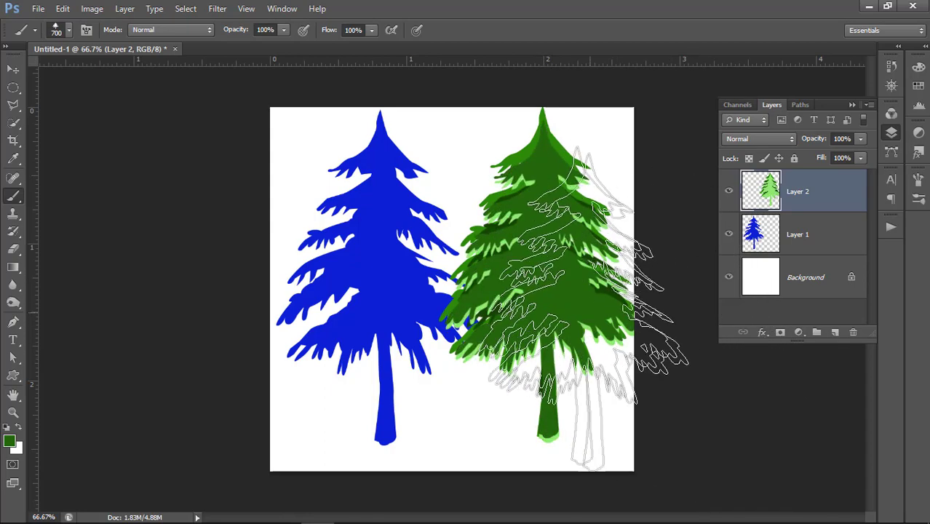
pyautogui.hotkey('ctrl', 'z')
pyautogui.press('[')
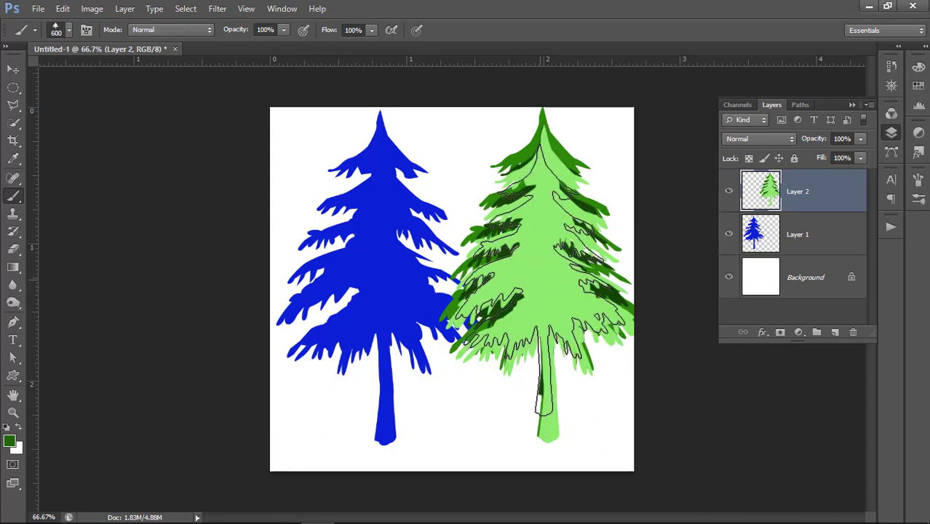
pyautogui.click(542, 266)
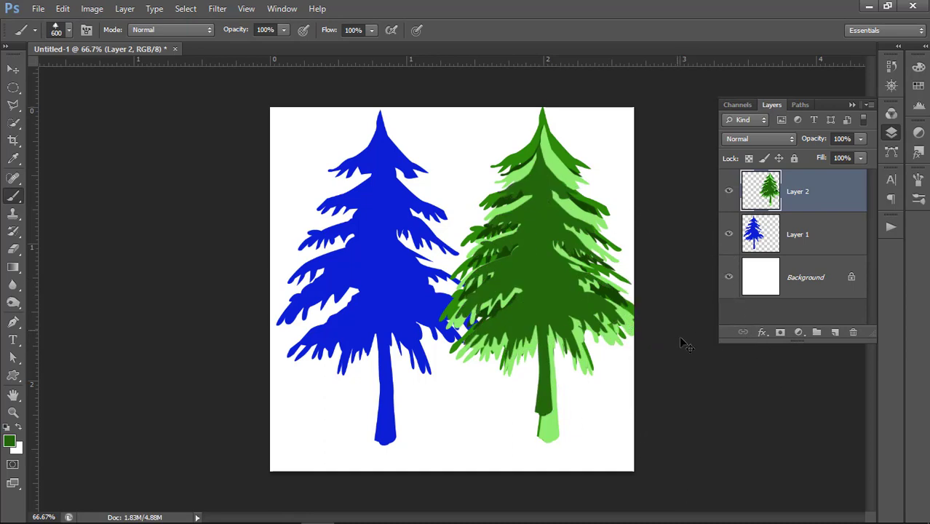
pyautogui.hotkey('ctrl', 't')
# - Scale the green tree to about 67% and move it up-right beside the blue tree
pyautogui.moveTo(634, 442); pyautogui.dragTo(565, 405)
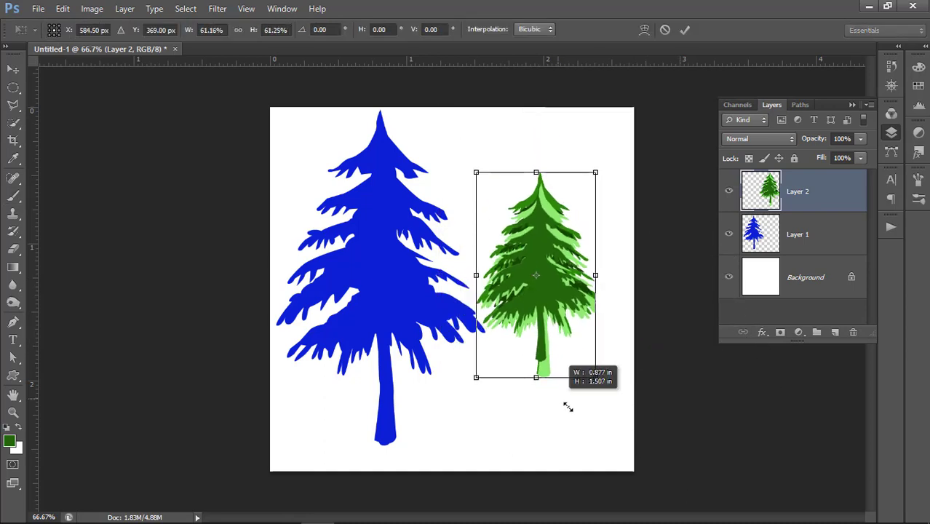
pyautogui.moveTo(541, 332)
pyautogui.mouseDown()
pyautogui.moveTo(570, 313)
pyautogui.moveTo(583, 246)
pyautogui.moveTo(588, 263)
pyautogui.mouseUp()
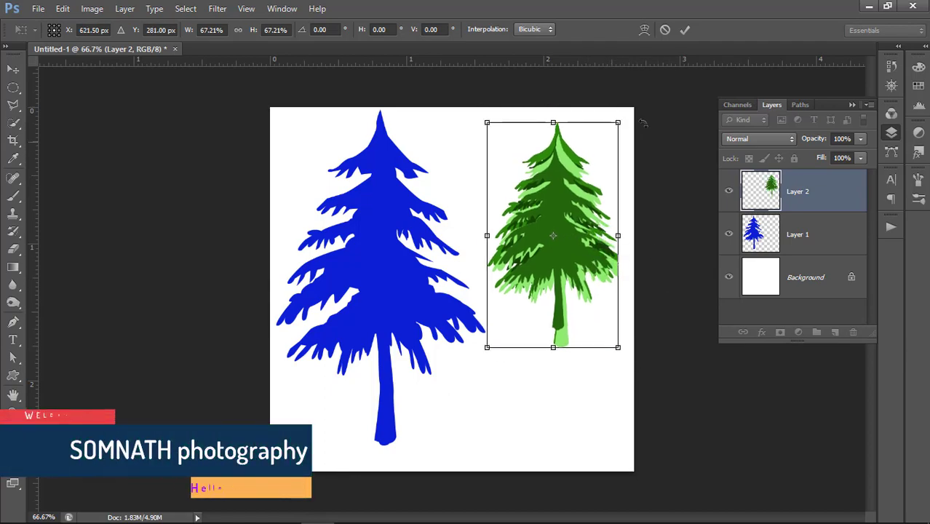
pyautogui.click(685, 30)
pyautogui.press('Return')
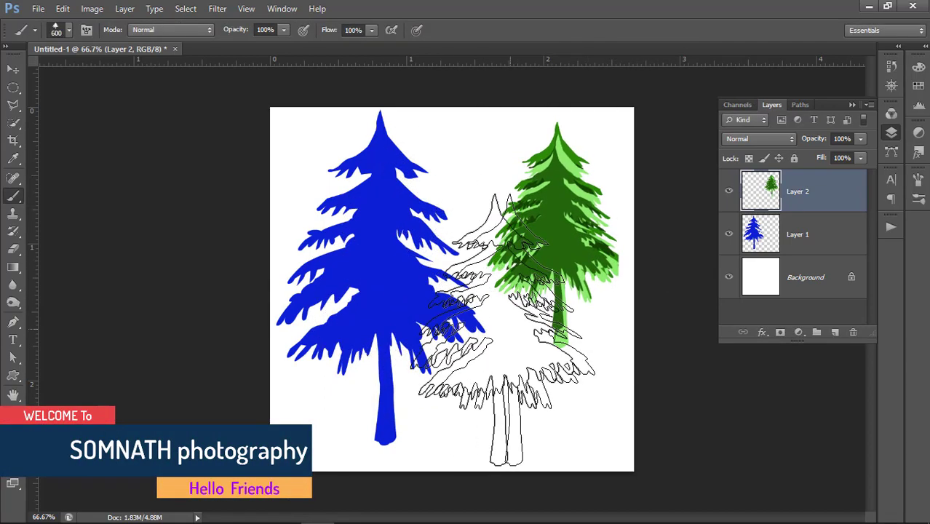